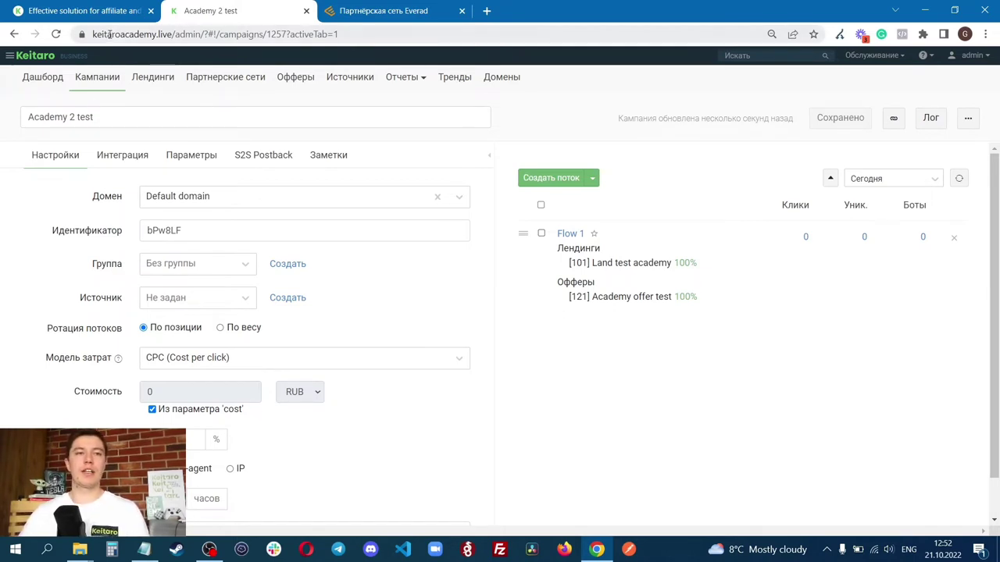
# Open the copied link of the Academy 2 test campaign in a new tab and continue from the landing page to the offer
pyautogui.click(893, 118)
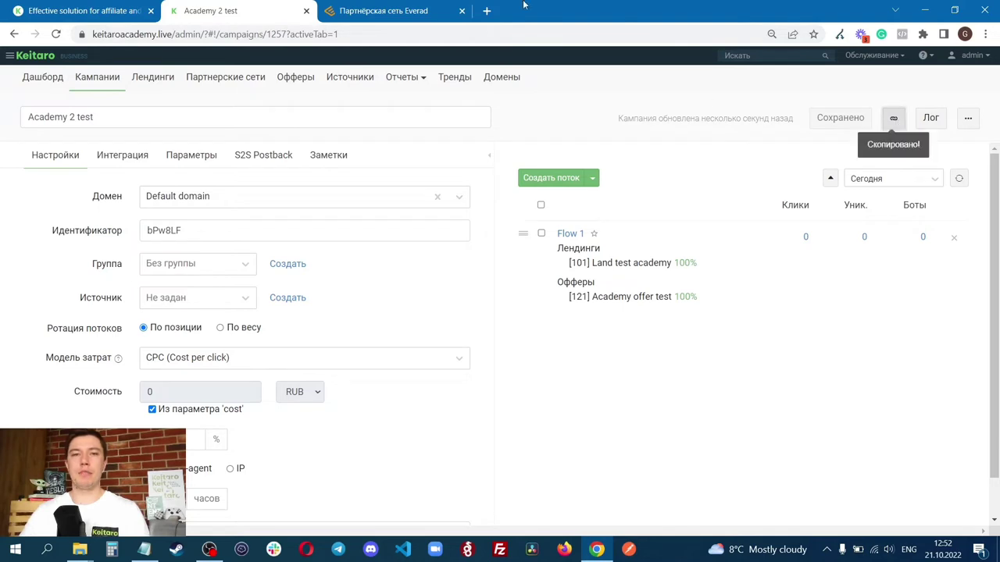
pyautogui.click(487, 10)
pyautogui.write('https://keitaroacademy.live/bPw8LF')
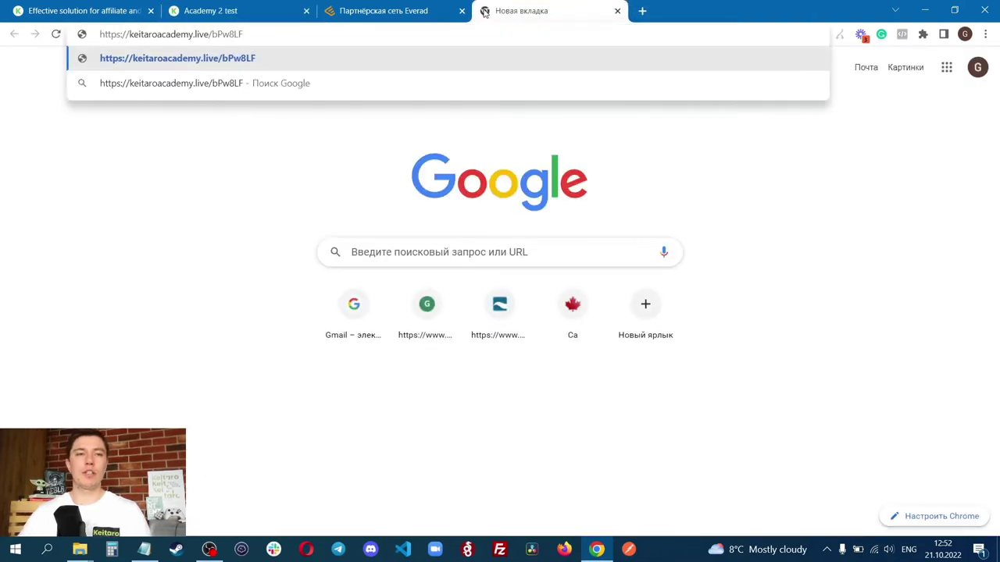
pyautogui.press('Return')
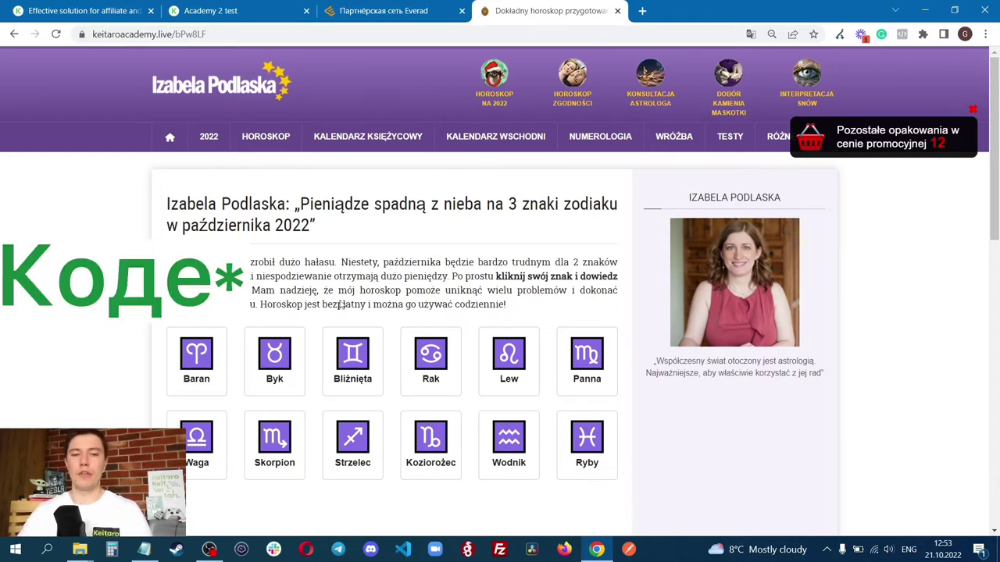
pyautogui.click(265, 136)
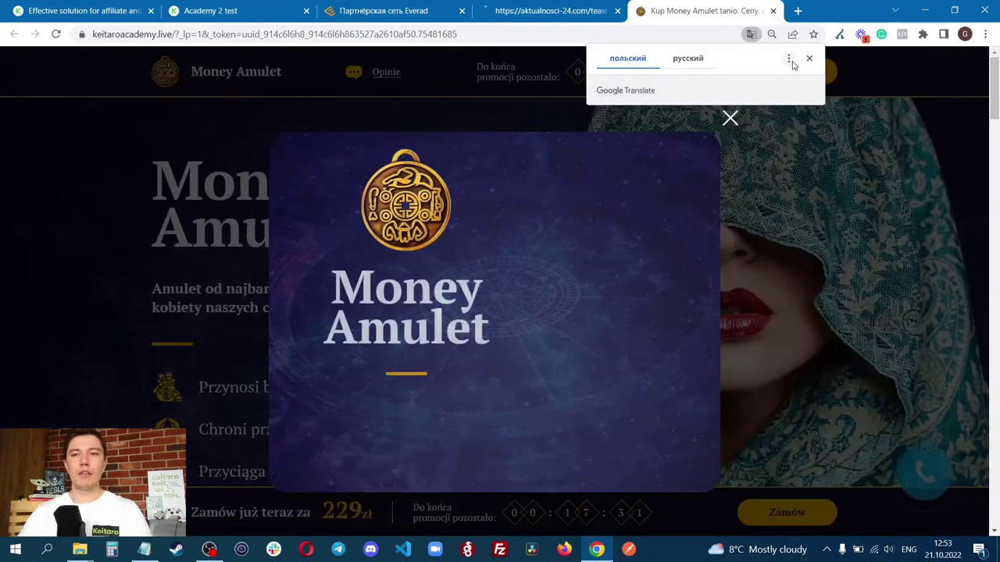
# Submit a test order on the Money Amulet offer with the name Keitaroacademy and a phone number
pyautogui.click(624, 281)
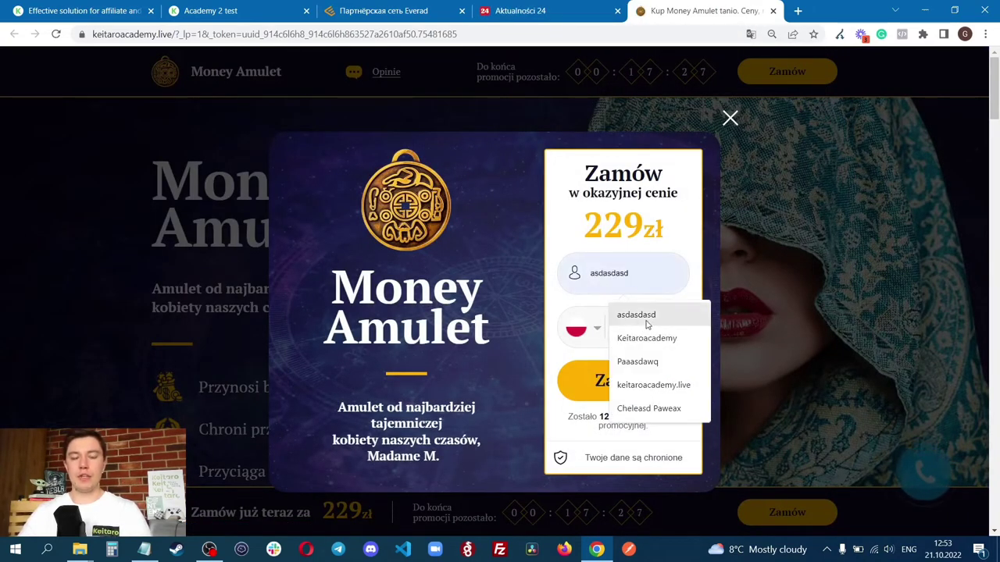
pyautogui.click(646, 337)
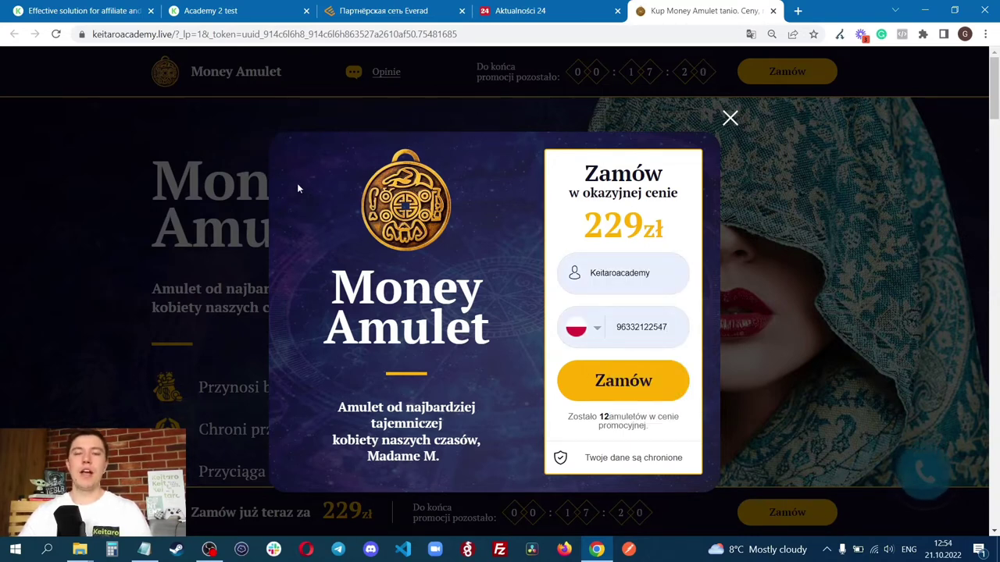
pyautogui.click(631, 381)
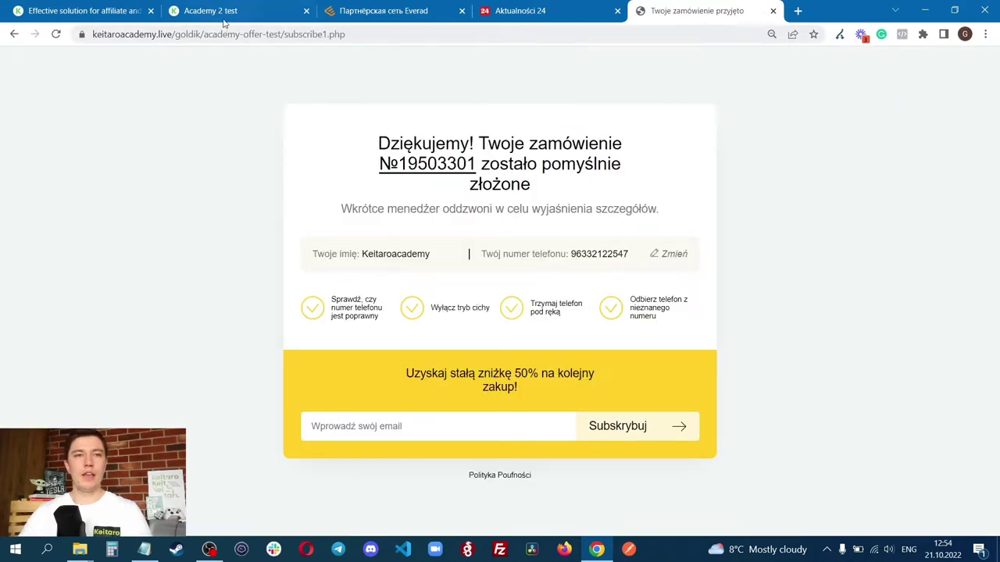
# Switch to the Everad dashboard and inspect the Postback URL in the global postback settings
pyautogui.click(224, 13)
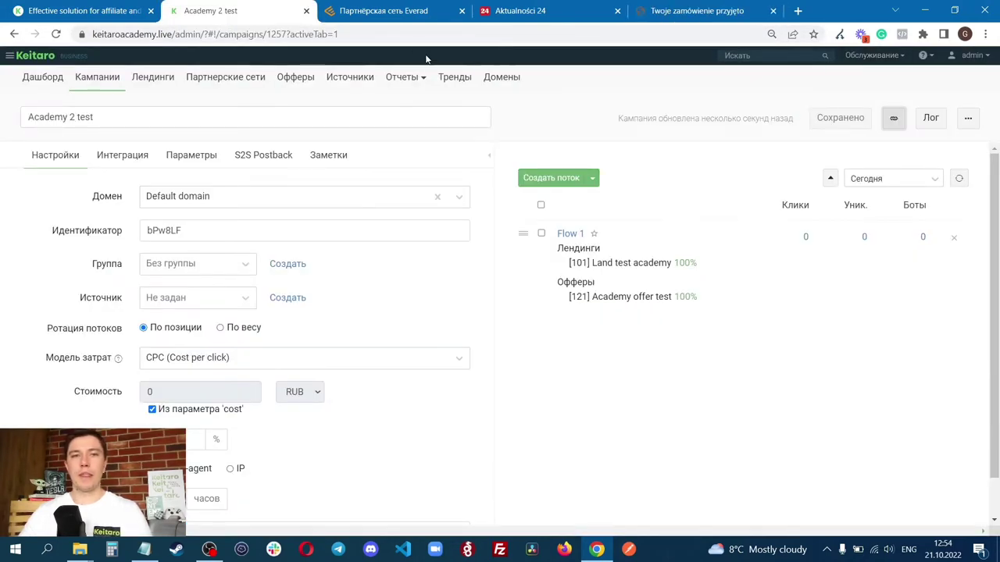
pyautogui.click(382, 10)
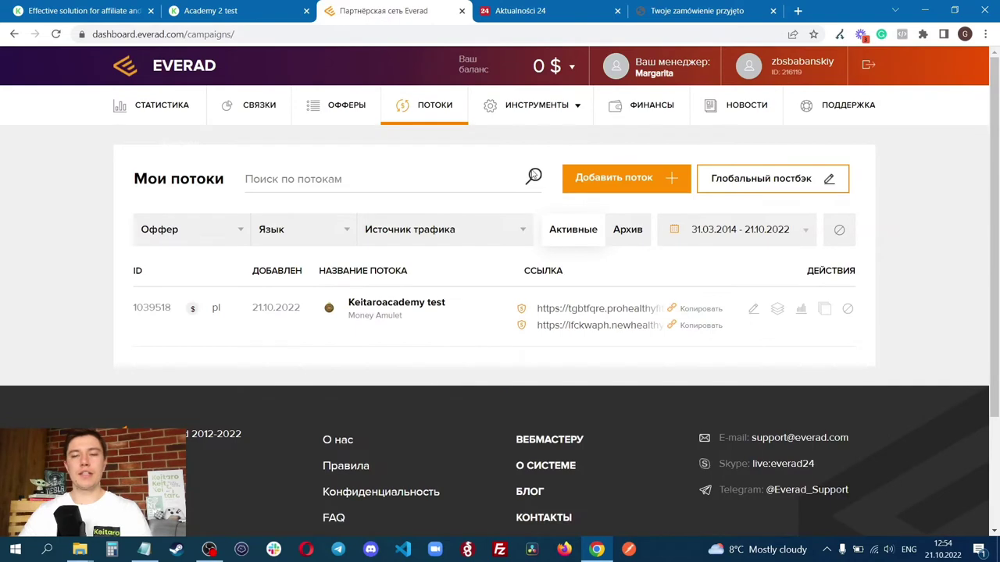
pyautogui.click(773, 193)
pyautogui.moveTo(147, 240); pyautogui.dragTo(886, 241)
pyautogui.click(772, 273)
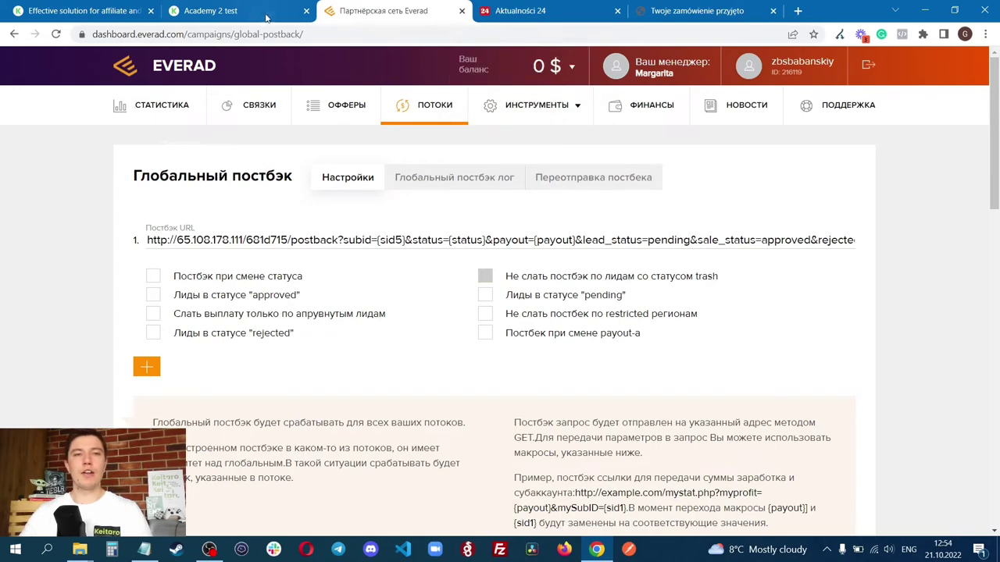
# In Keitaro, start a new affiliate network from the Everad.ru template and select its whole Postback URL
pyautogui.click(226, 12)
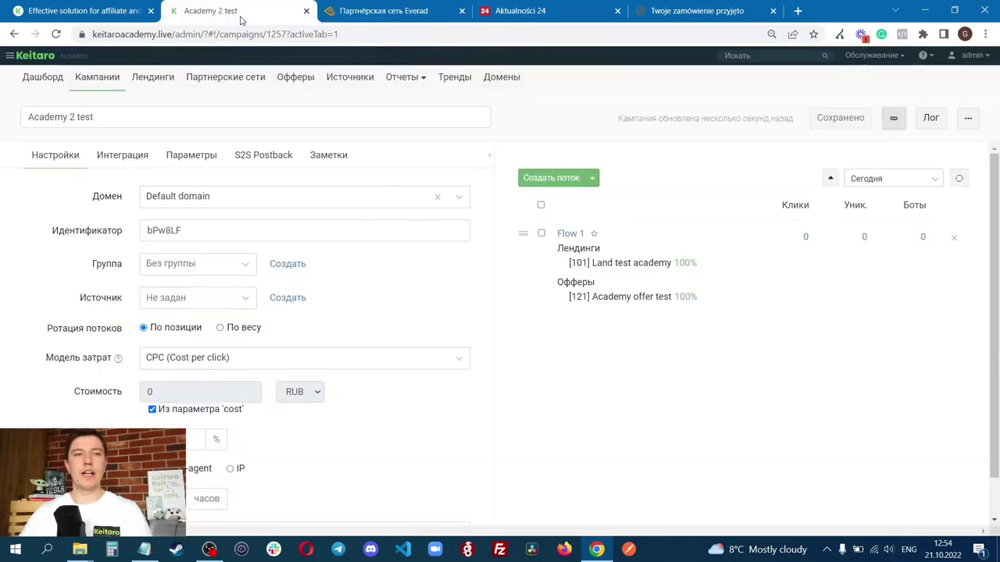
pyautogui.click(258, 81)
pyautogui.click(70, 117)
pyautogui.click(468, 162)
pyautogui.write('eve')
pyautogui.click(422, 215)
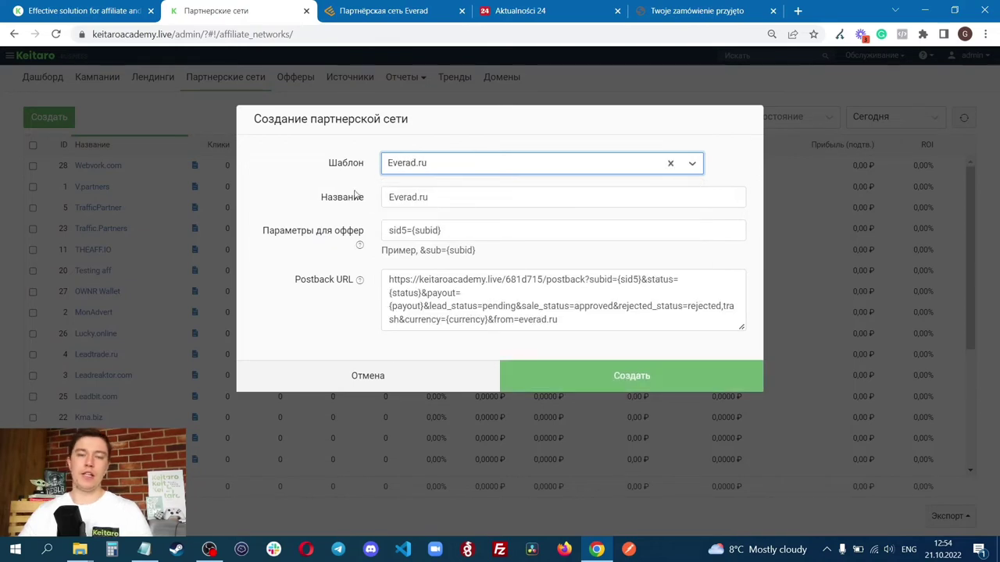
pyautogui.moveTo(388, 281); pyautogui.dragTo(637, 319)
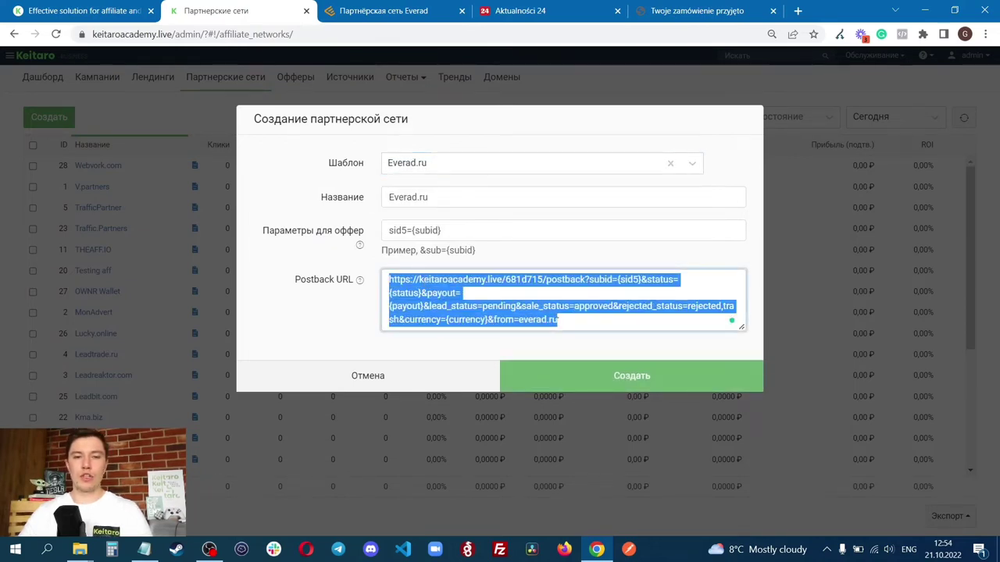
pyautogui.click(558, 319)
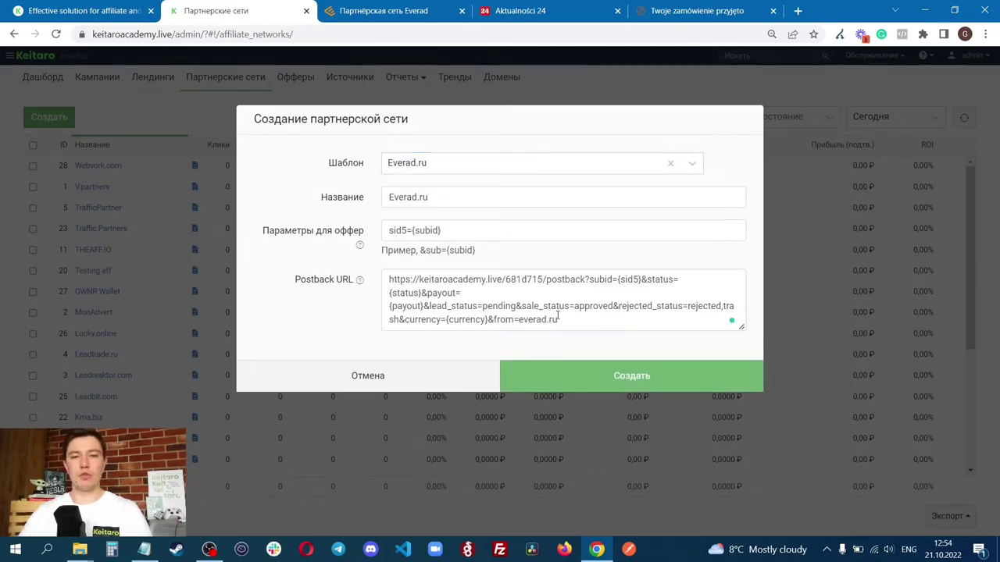
pyautogui.hotkey('ctrl', 'a')
# Check the Postback URL in Everad's global postback settings, and close the new affiliate network form in Keitaro
pyautogui.click(531, 10)
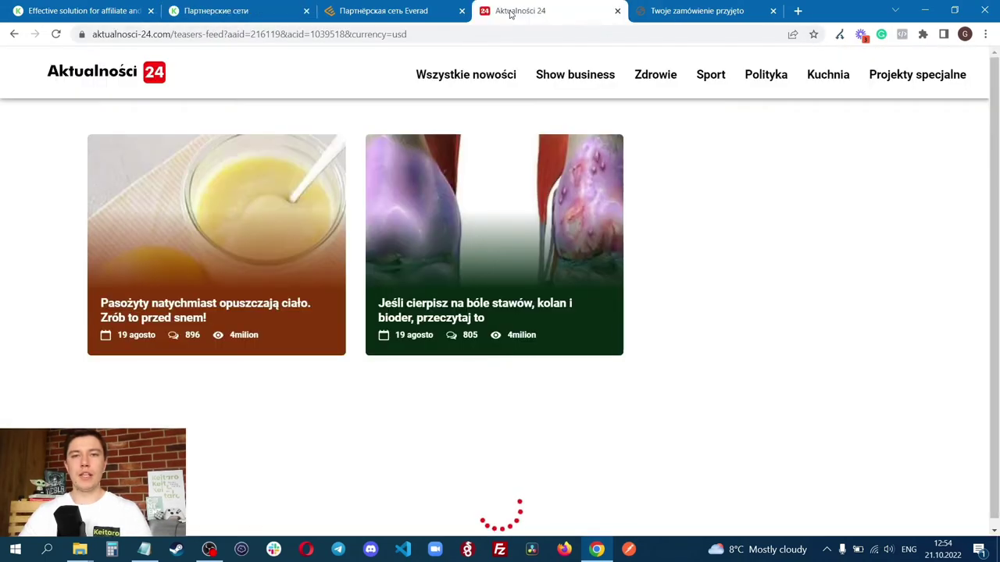
pyautogui.click(375, 11)
pyautogui.hotkey('ctrl', 'a')
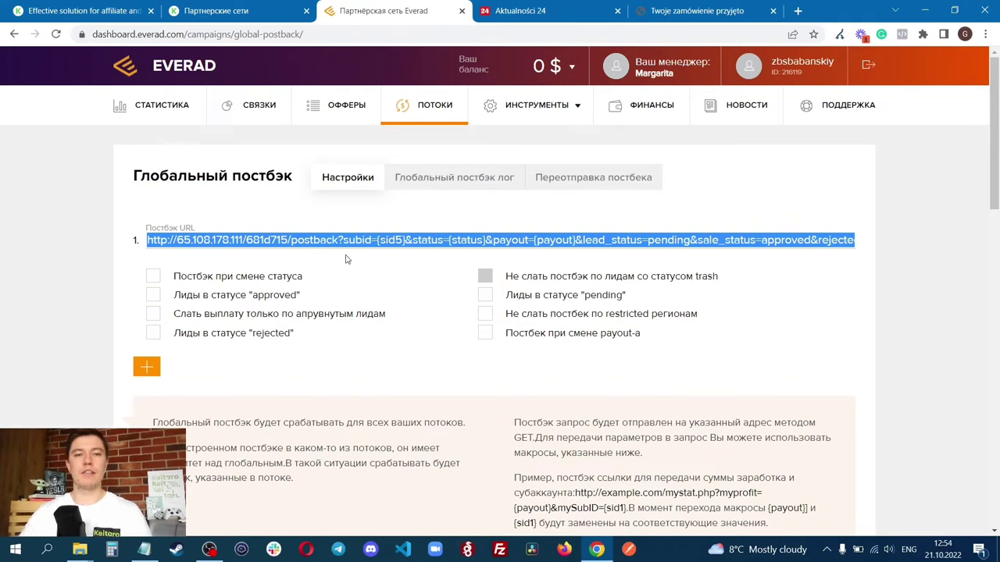
pyautogui.click(337, 239)
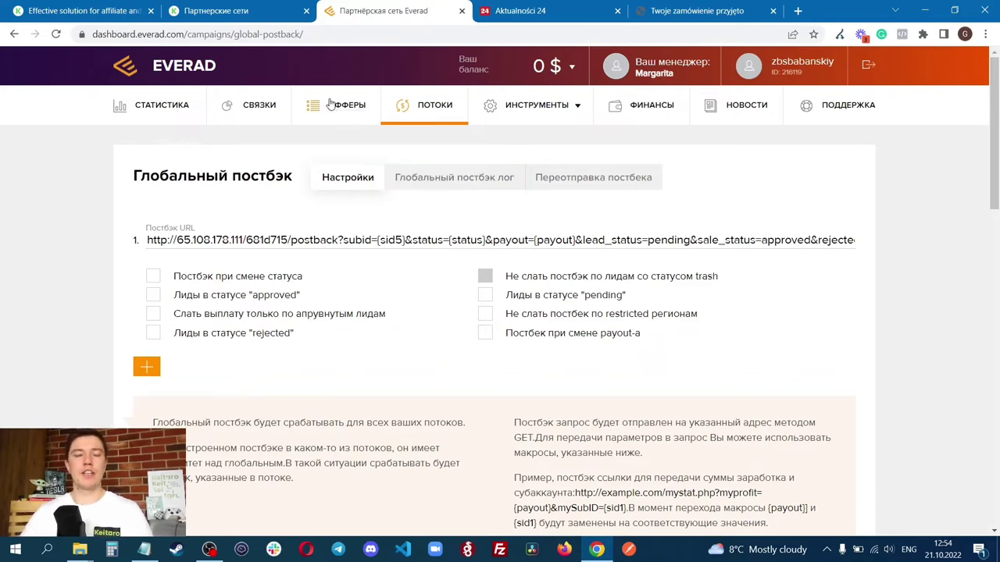
pyautogui.click(252, 15)
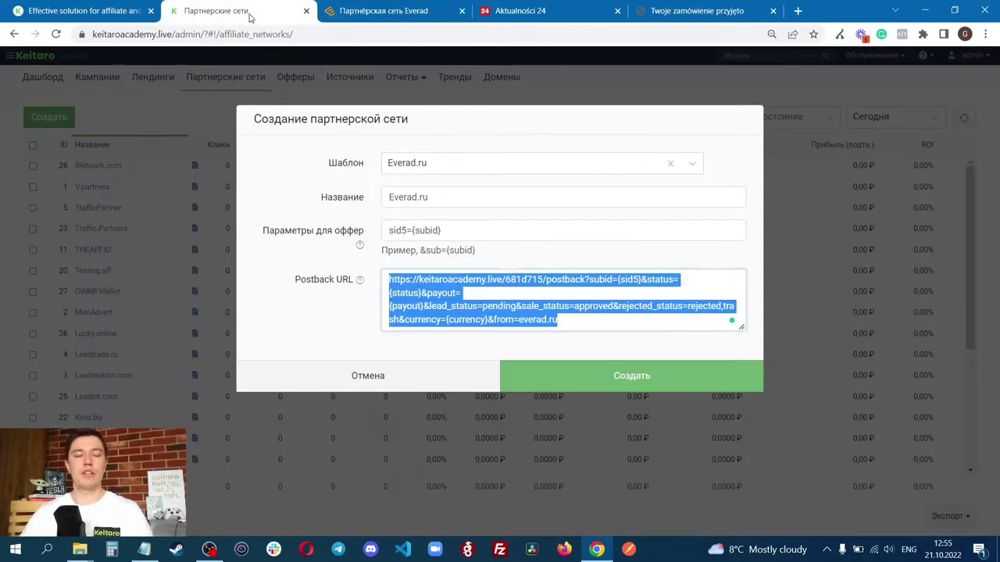
pyautogui.click(520, 375)
# Open Keitaro's Postbacks log and refresh its entries
pyautogui.click(873, 55)
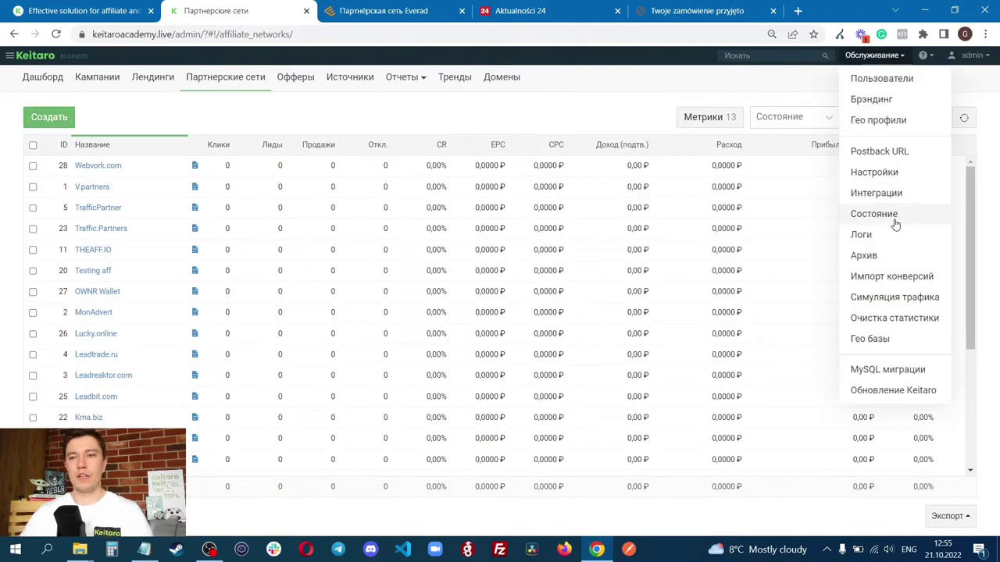
pyautogui.click(889, 234)
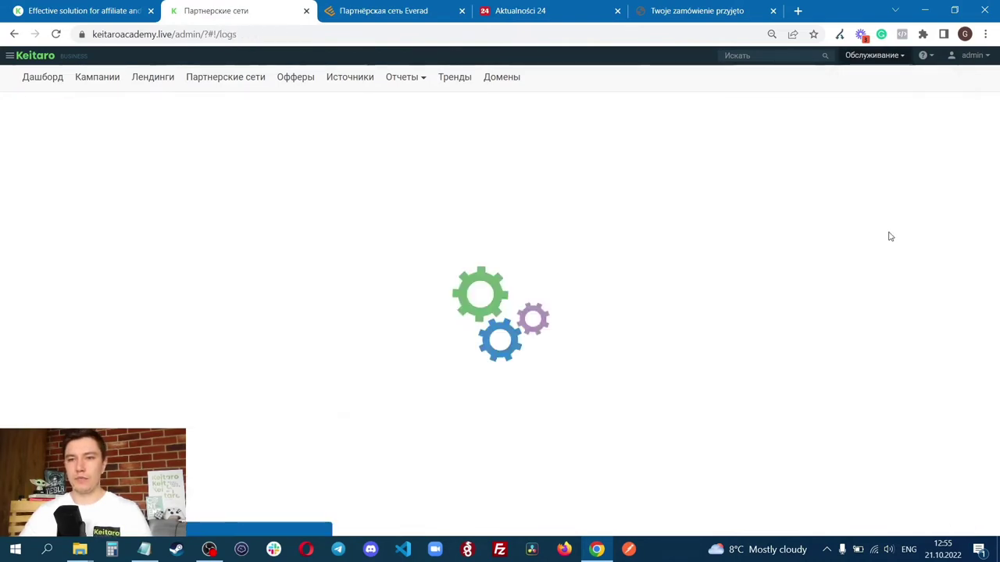
pyautogui.click(138, 147)
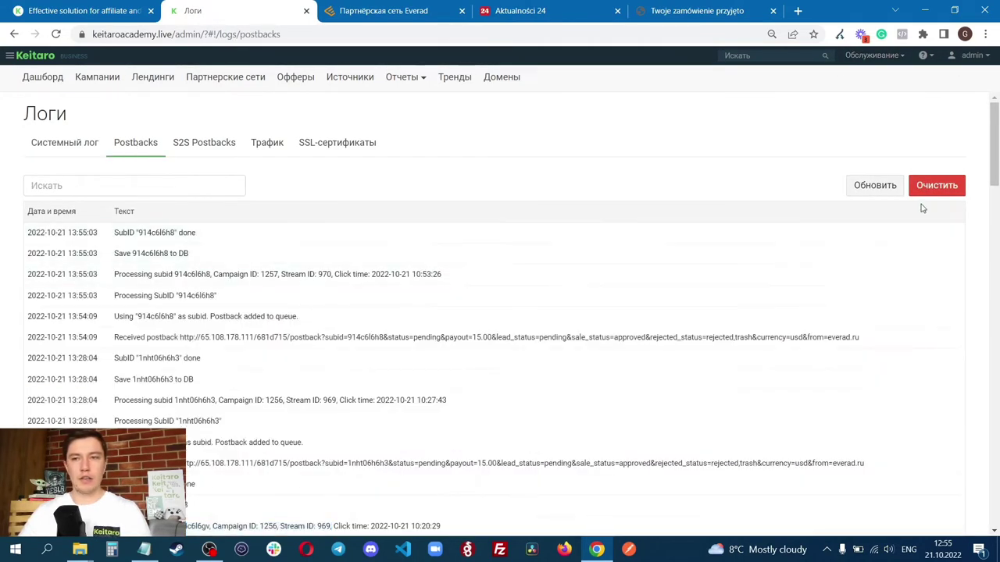
pyautogui.click(863, 192)
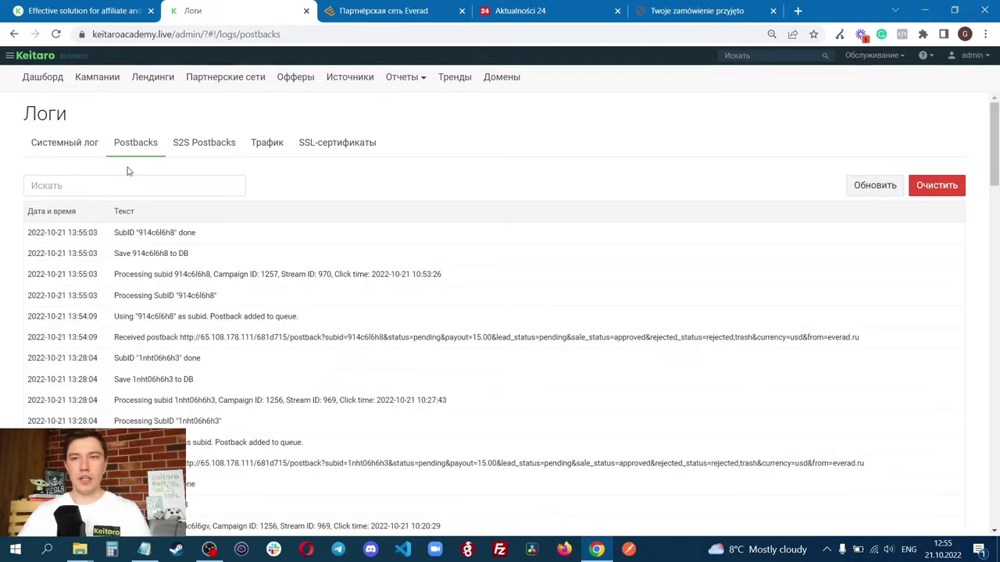
# Examine the latest postback entries for their time, processing message and received subid, and compare with Everad's global postback settings
pyautogui.moveTo(69, 231); pyautogui.dragTo(132, 233)
pyautogui.click(156, 234)
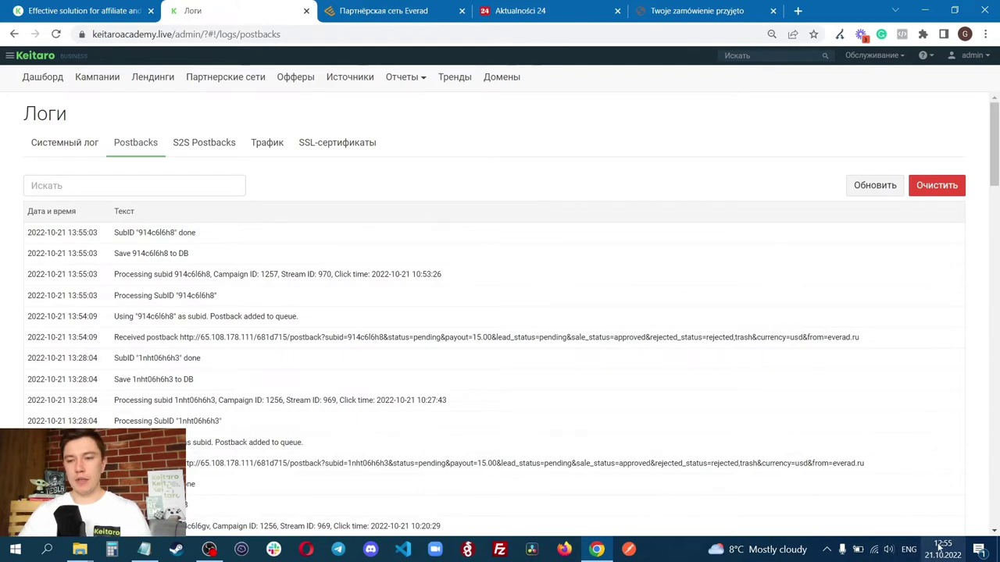
pyautogui.moveTo(114, 234); pyautogui.dragTo(270, 234)
pyautogui.click(270, 235)
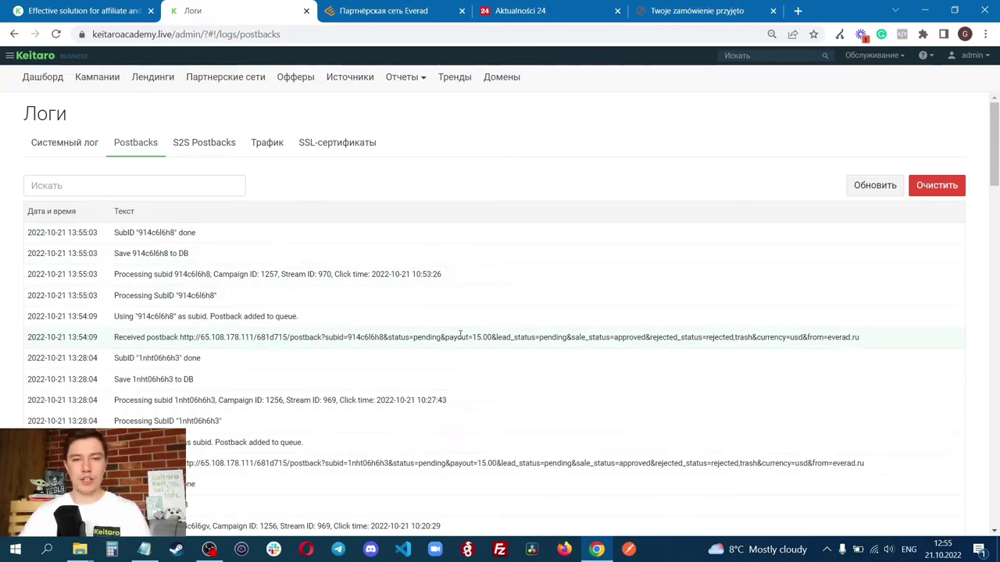
pyautogui.moveTo(273, 337); pyautogui.dragTo(385, 342)
pyautogui.click(393, 341)
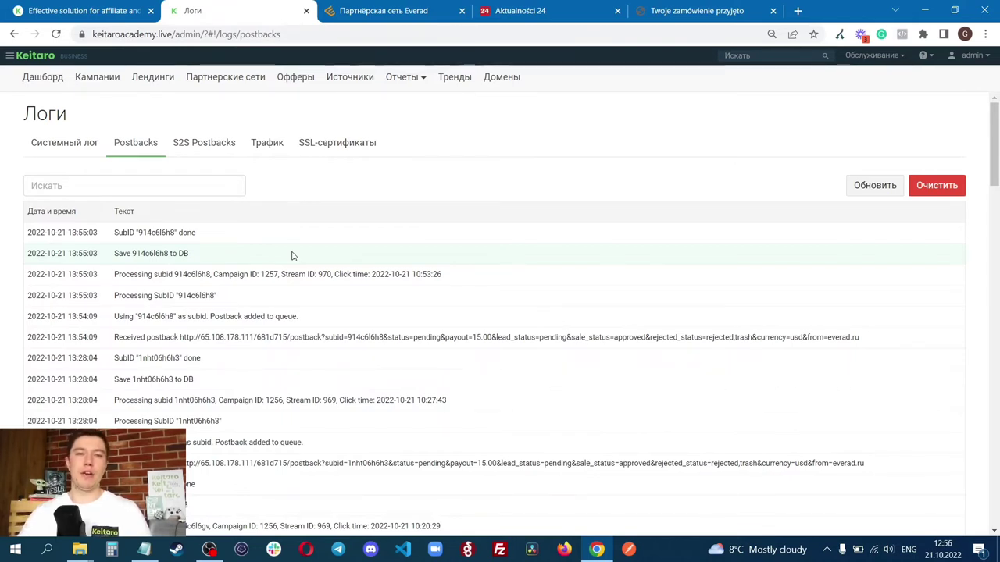
pyautogui.click(386, 13)
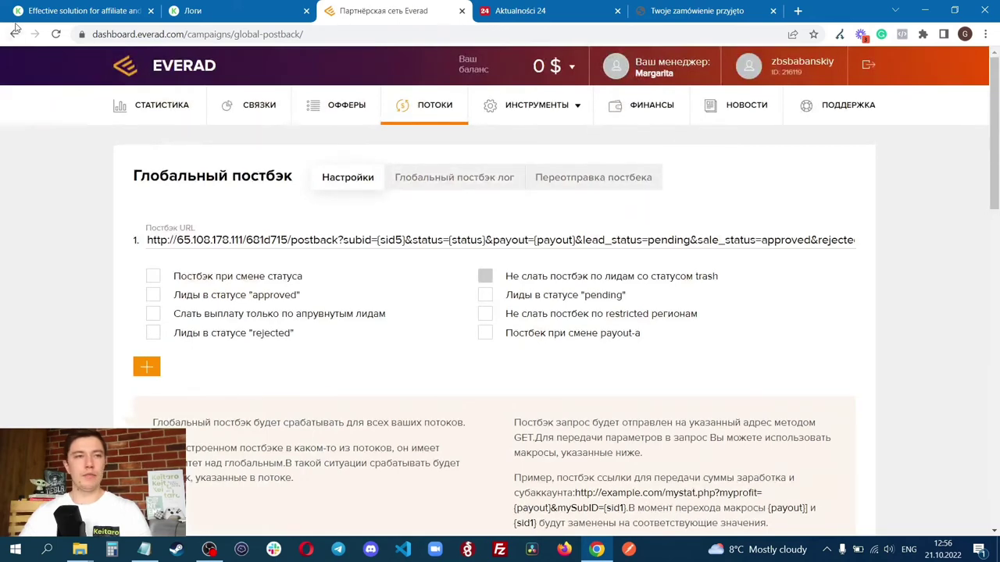
pyautogui.click(193, 11)
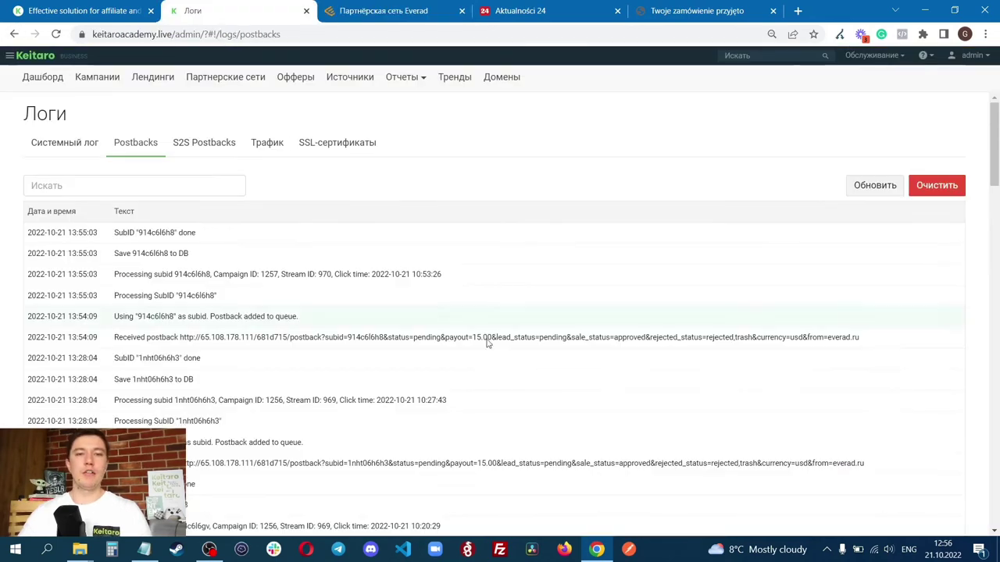
# Clear the Academy group filter from the campaign list and open the Academy 2 test campaign
pyautogui.click(98, 75)
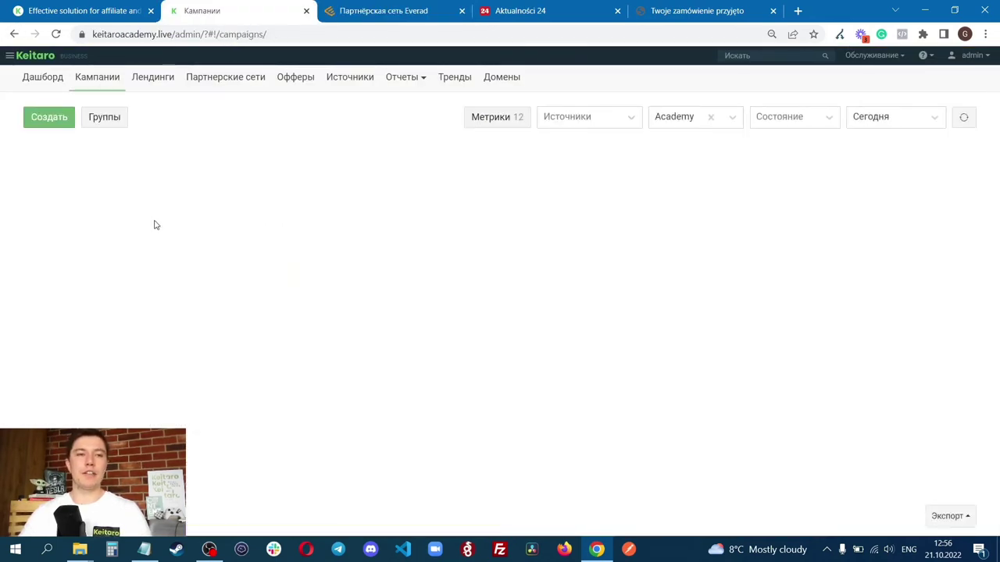
pyautogui.click(96, 77)
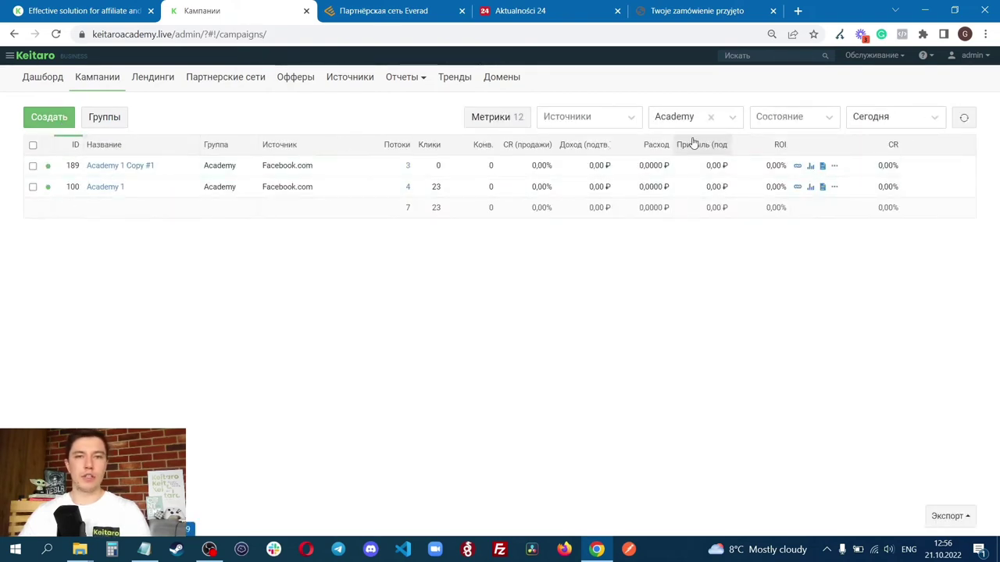
pyautogui.click(710, 116)
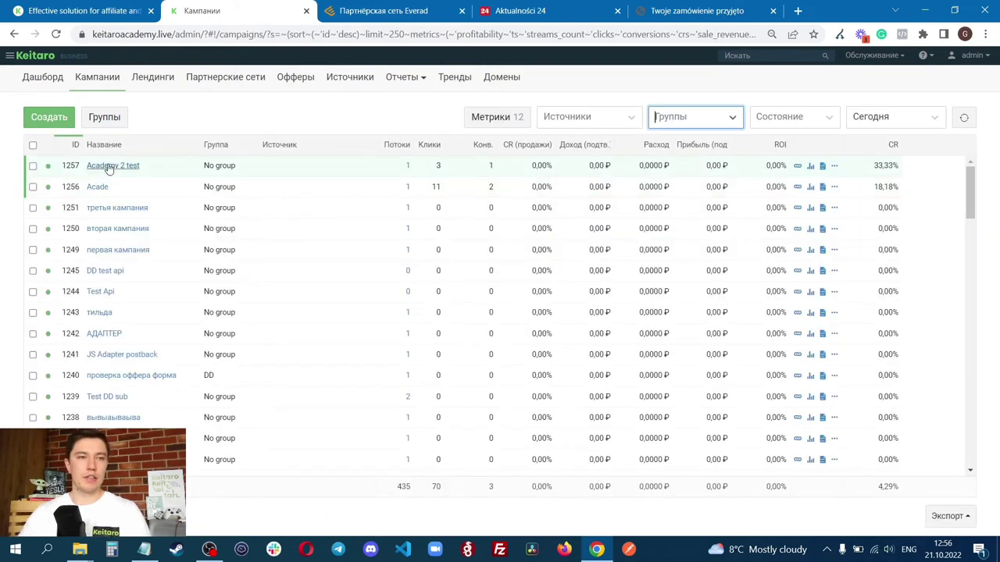
pyautogui.click(101, 166)
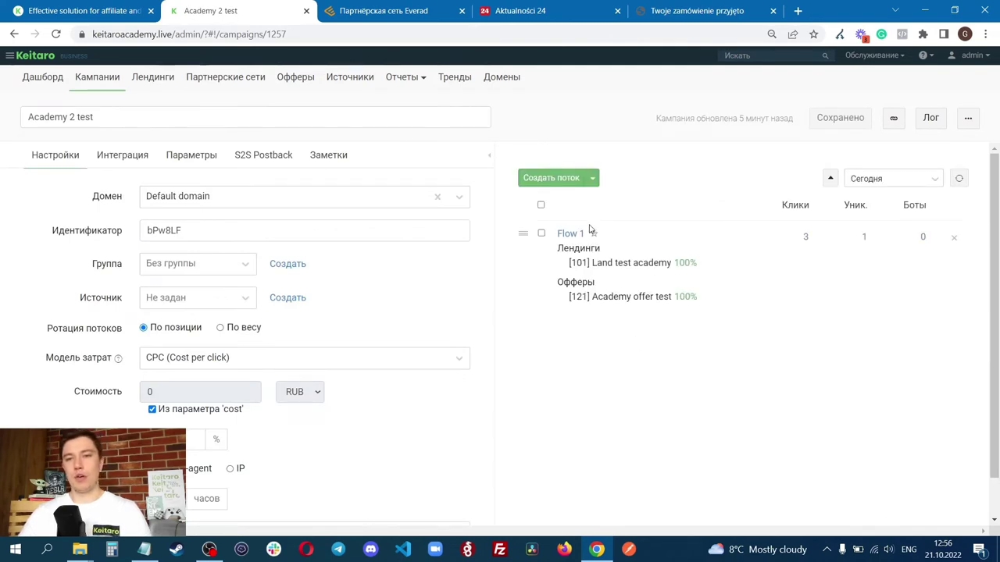
pyautogui.click(873, 54)
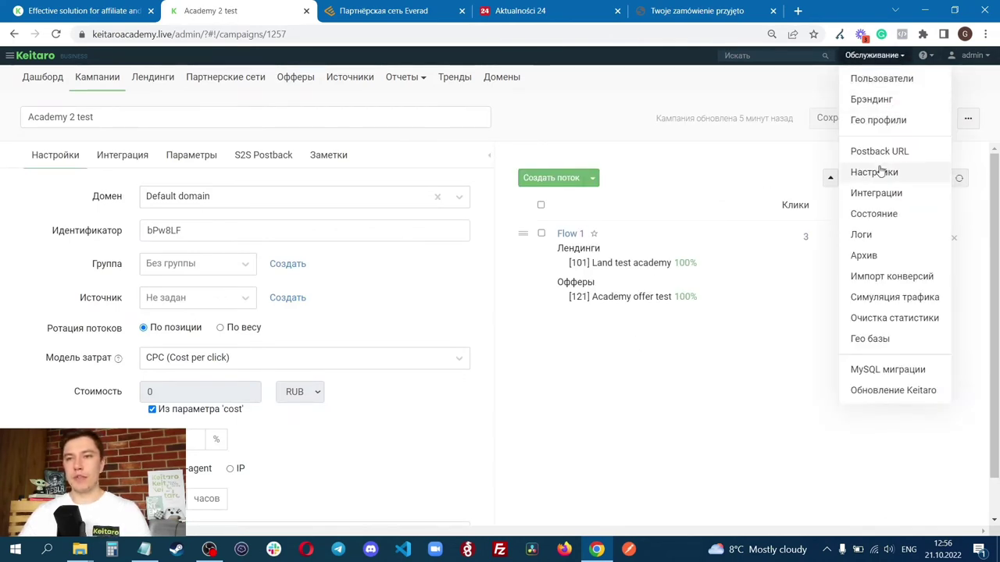
pyautogui.click(890, 235)
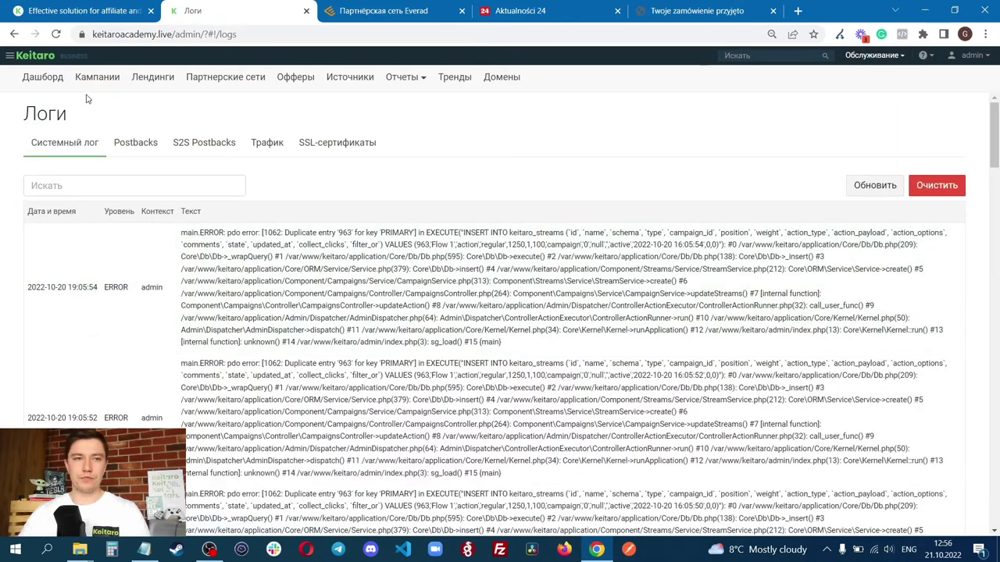
pyautogui.click(27, 34)
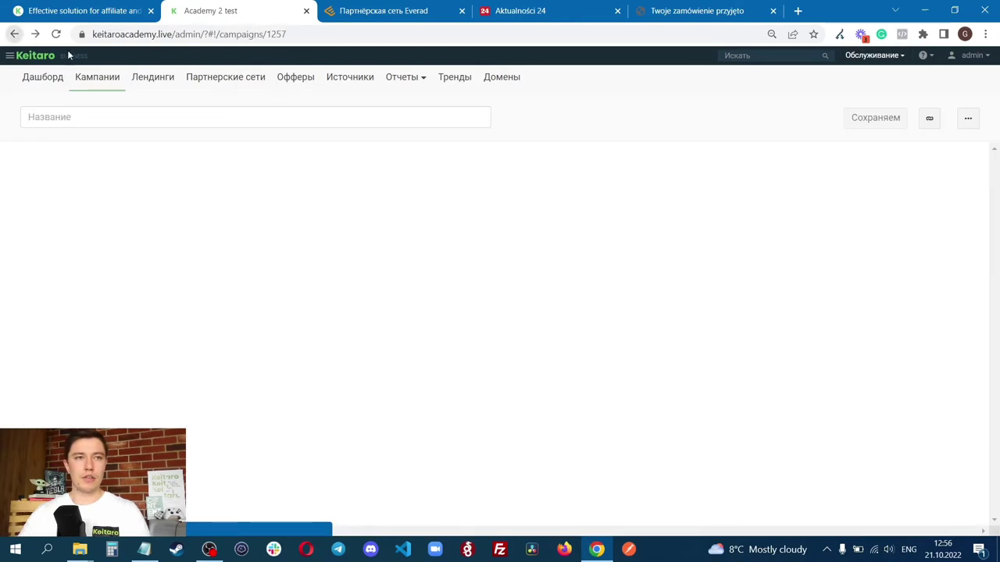
# Open the conversions log of the Academy 2 test campaign
pyautogui.click(967, 117)
pyautogui.click(899, 185)
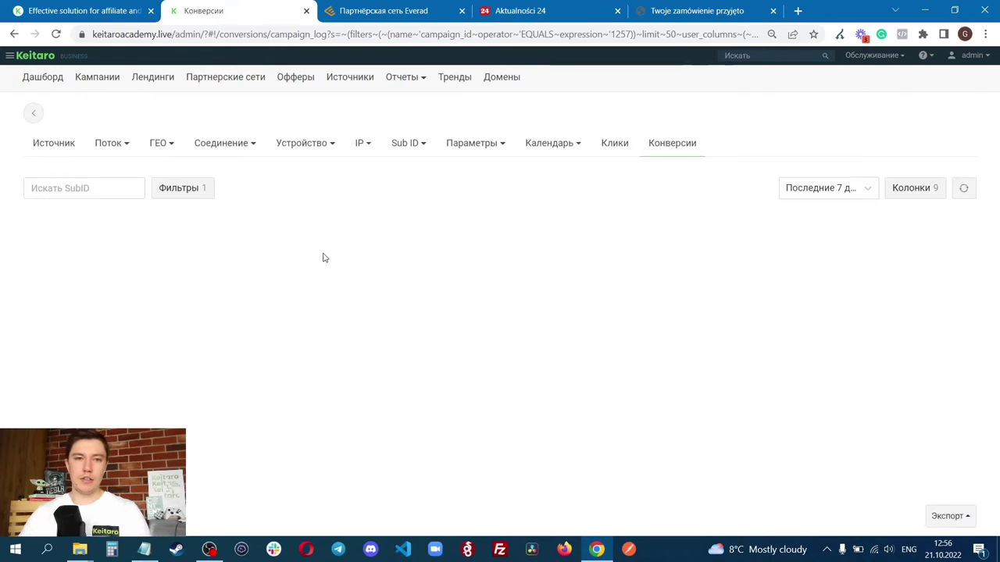
# Examine the conversion time of the lead in the Academy 2 test conversions log
pyautogui.moveTo(198, 242); pyautogui.dragTo(313, 294)
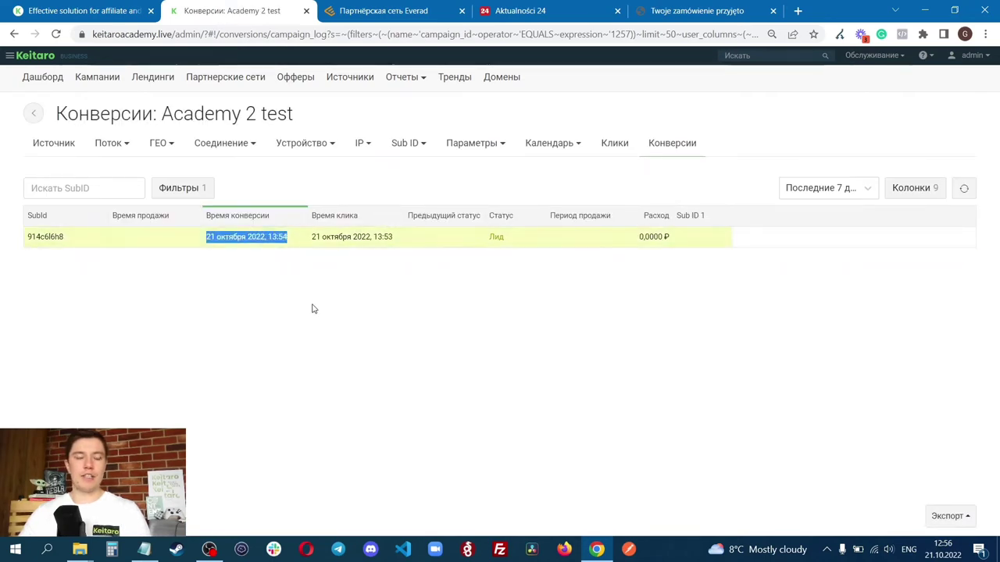
pyautogui.click(886, 58)
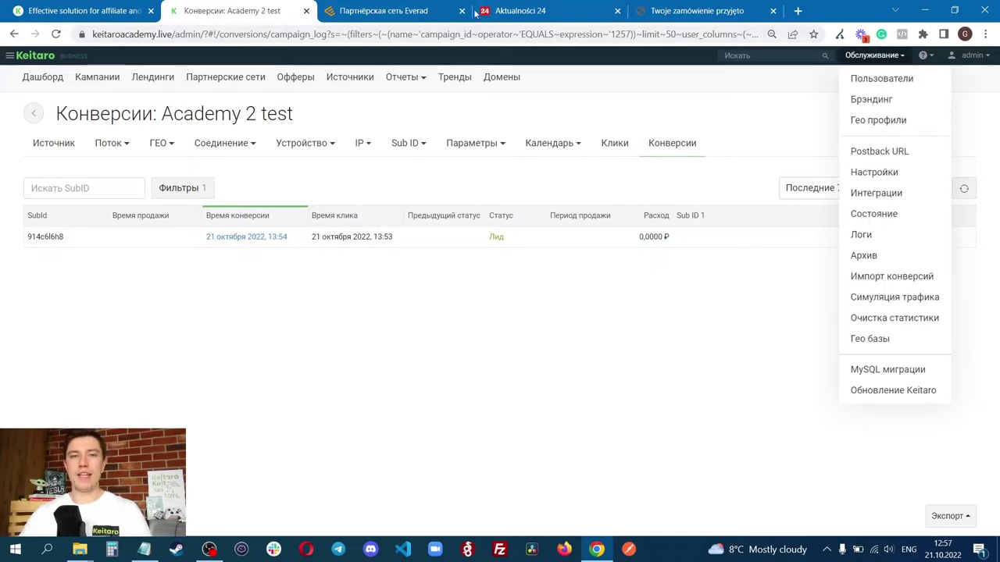
# Switch to Everad, examine the subid and status parameters in the global postback URL, and return to Keitaro's conversions log
pyautogui.click(376, 11)
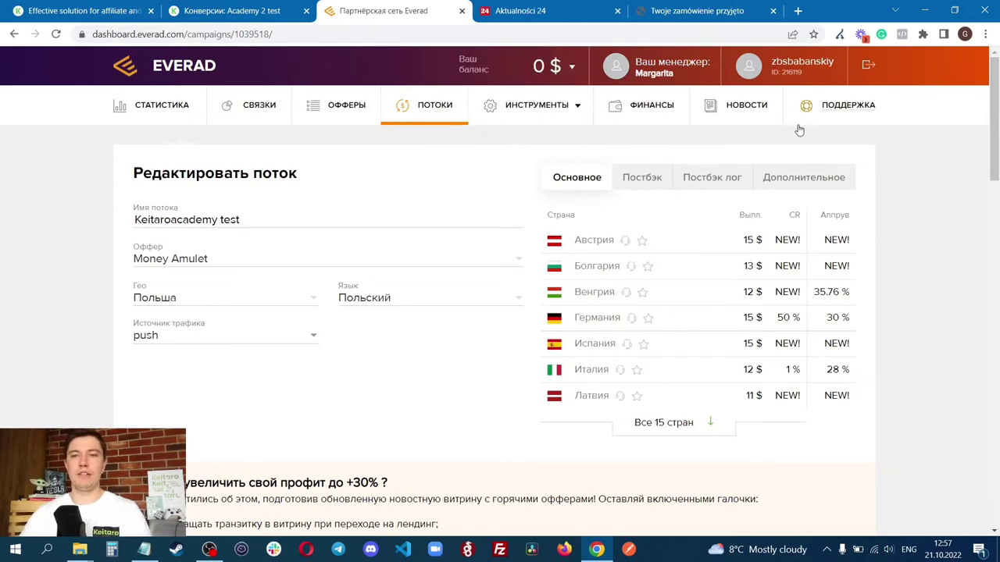
pyautogui.scroll(-1, 459, 358)
pyautogui.scroll(1, 459, 358)
pyautogui.click(14, 35)
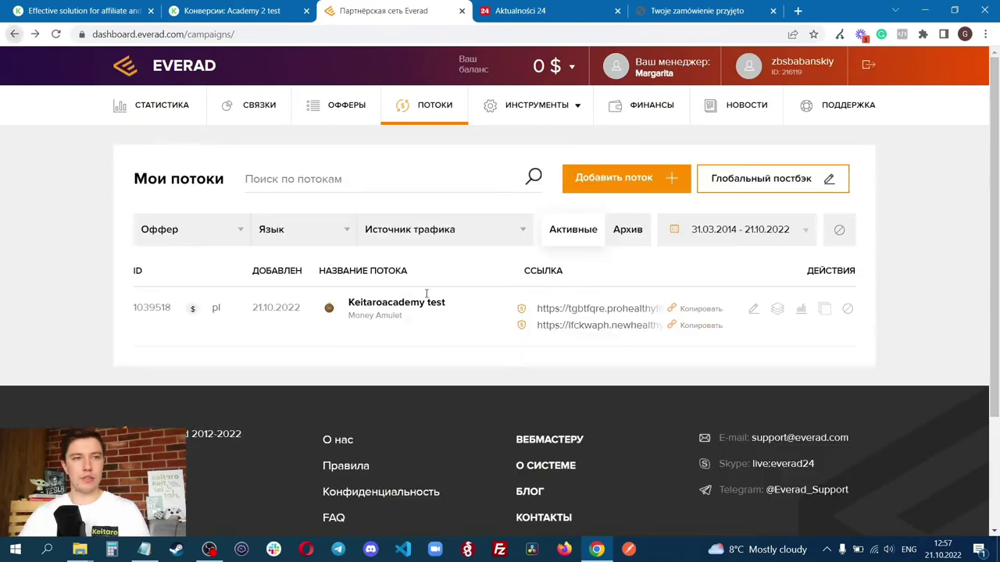
pyautogui.click(758, 182)
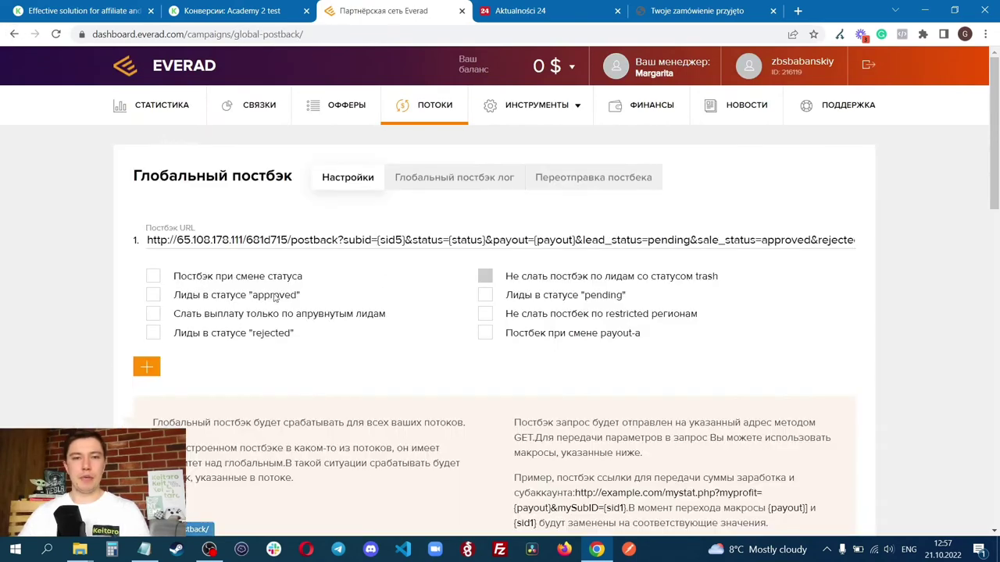
pyautogui.moveTo(147, 240); pyautogui.dragTo(458, 234)
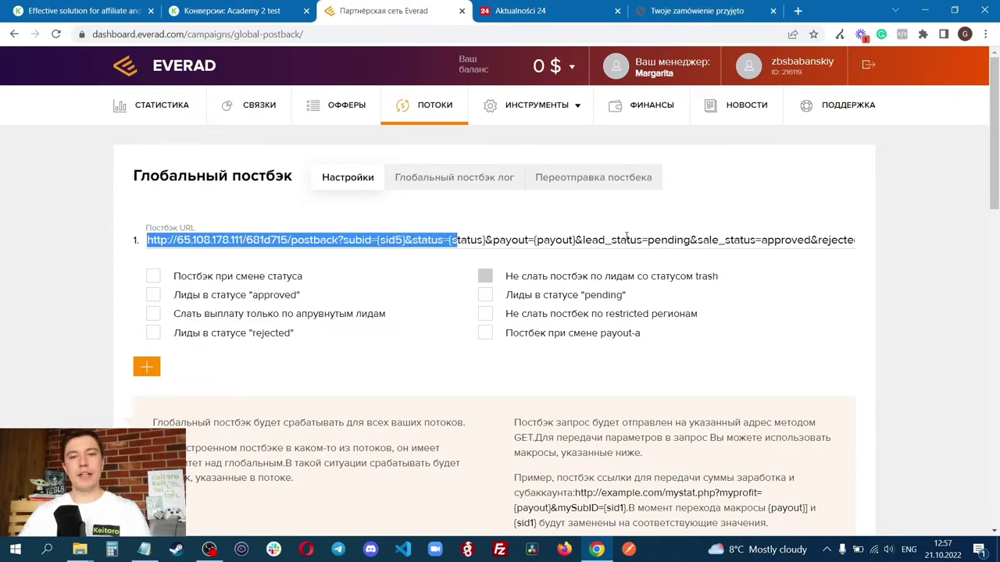
pyautogui.click(967, 290)
pyautogui.moveTo(377, 240); pyautogui.dragTo(593, 239)
pyautogui.click(691, 242)
pyautogui.click(236, 5)
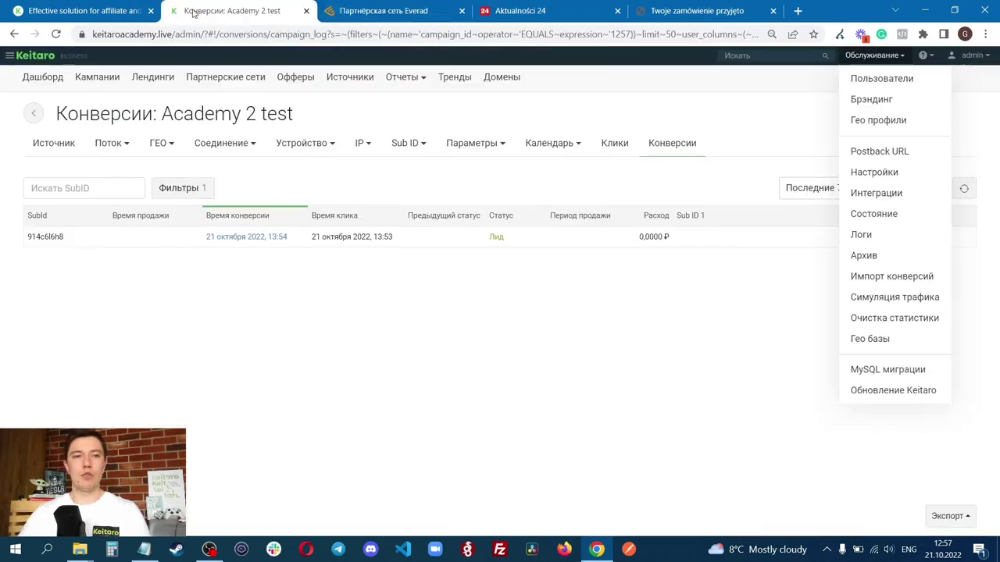
pyautogui.click(440, 323)
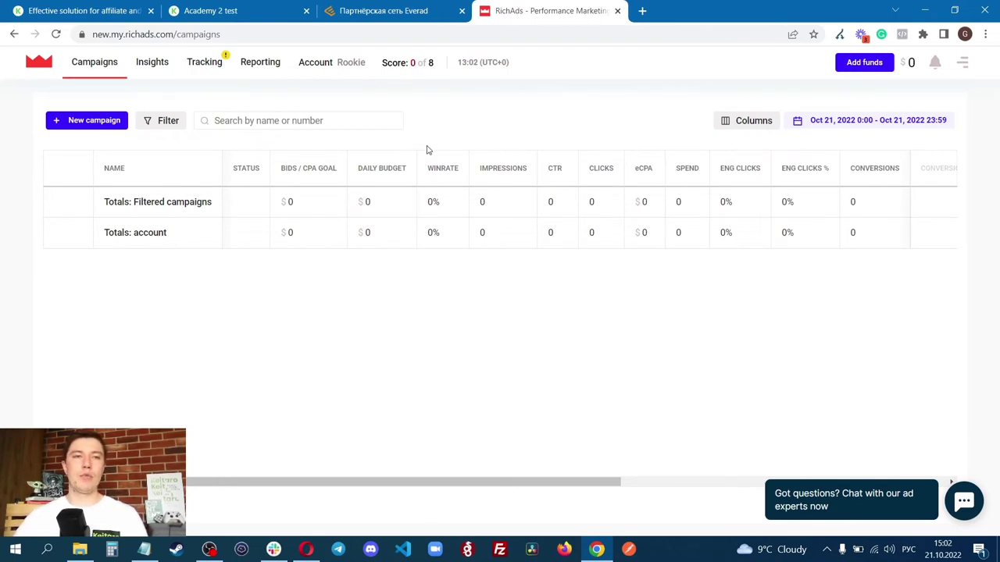
# Create a new Push campaign in RichAds and name it "Test Keitaro"
pyautogui.click(95, 121)
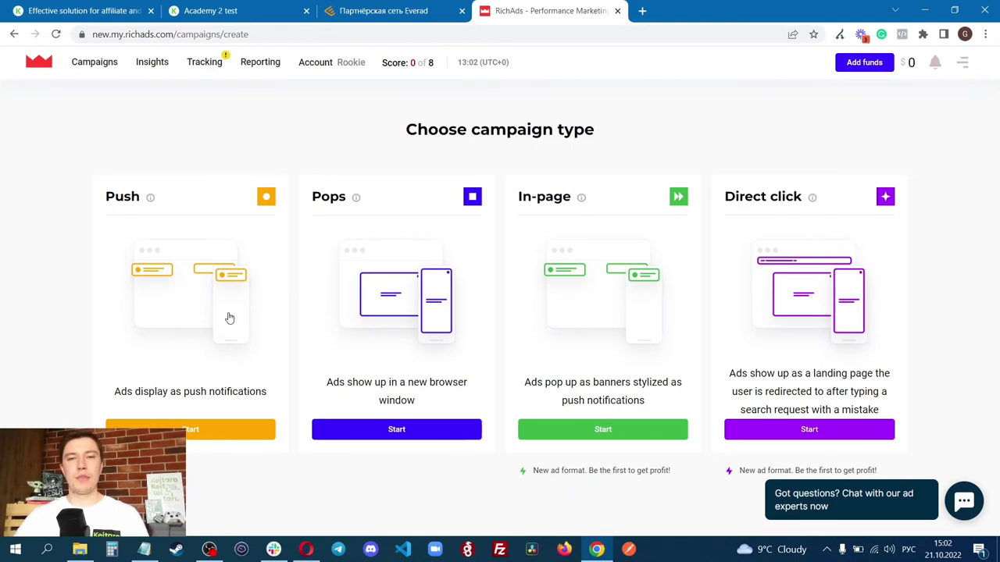
pyautogui.click(195, 434)
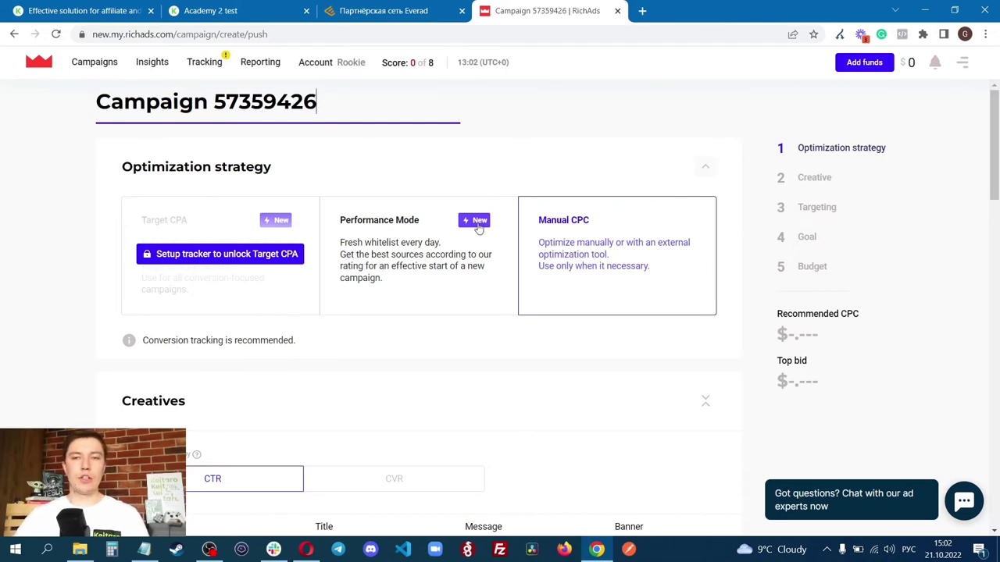
pyautogui.hotkey('ctrl', 'a')
pyautogui.press('BackSpace')
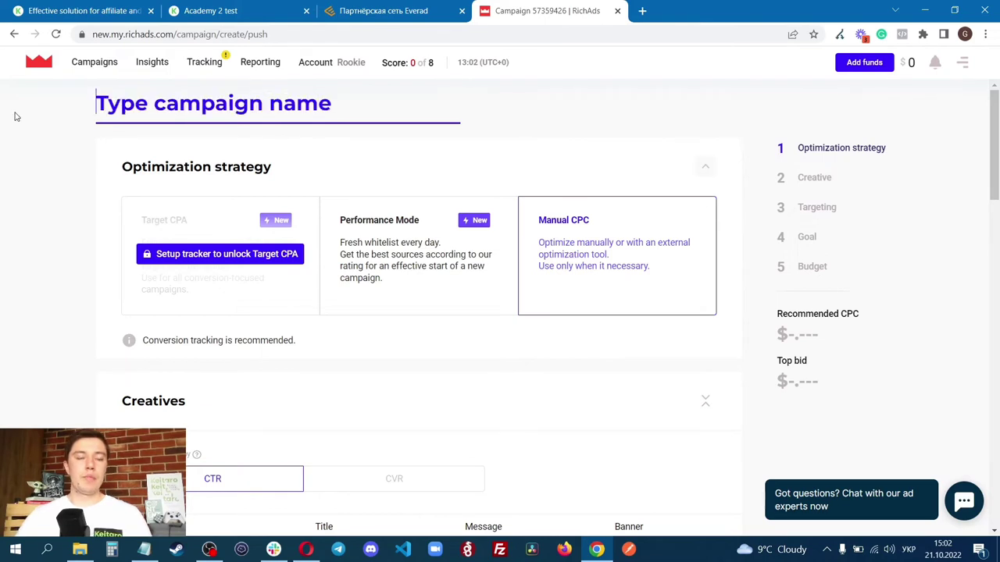
pyautogui.write('Test Keitaro')
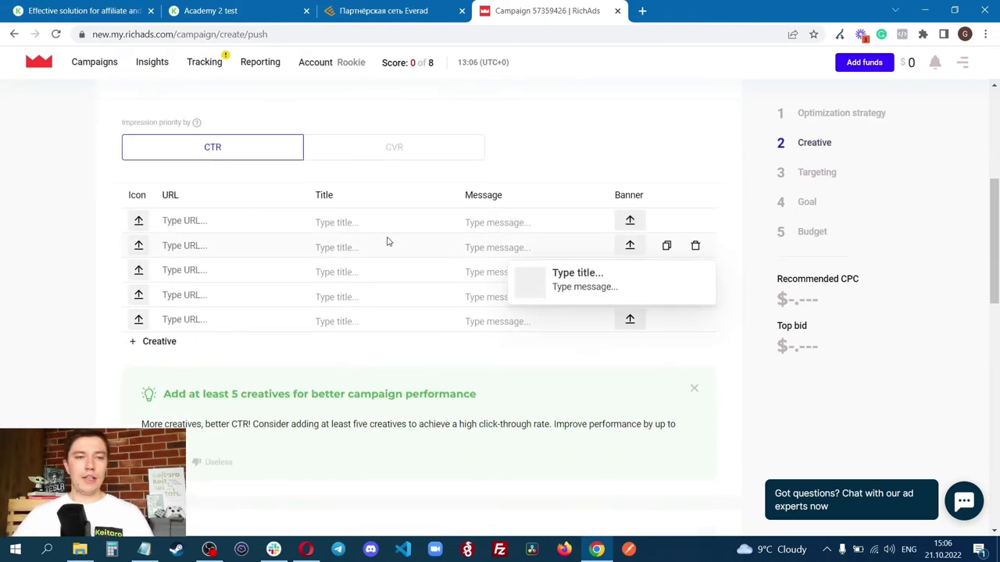
# Review the creatives section and set the campaign's target country to Poland
pyautogui.scroll(1, 182, 206)
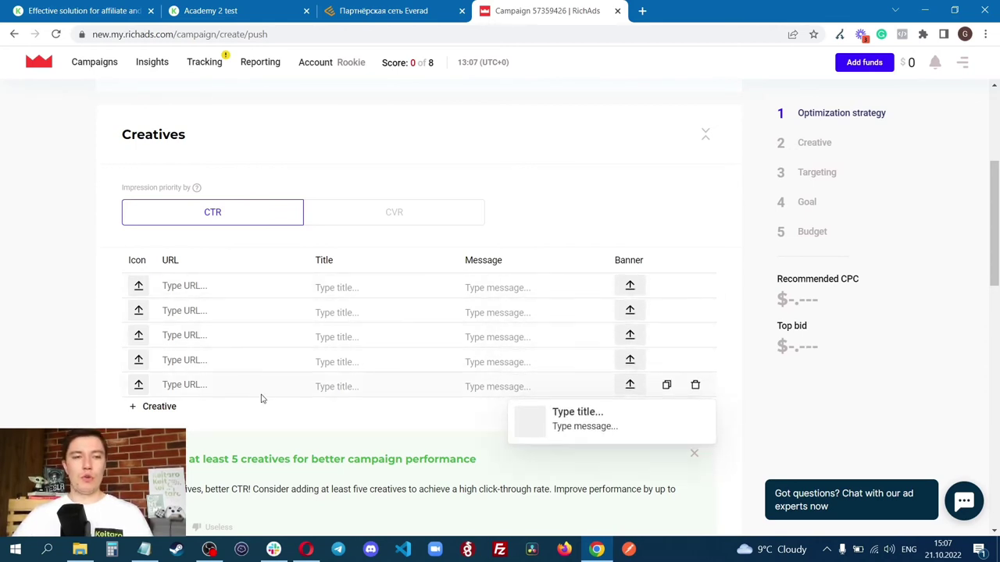
pyautogui.scroll(-2, 167, 313)
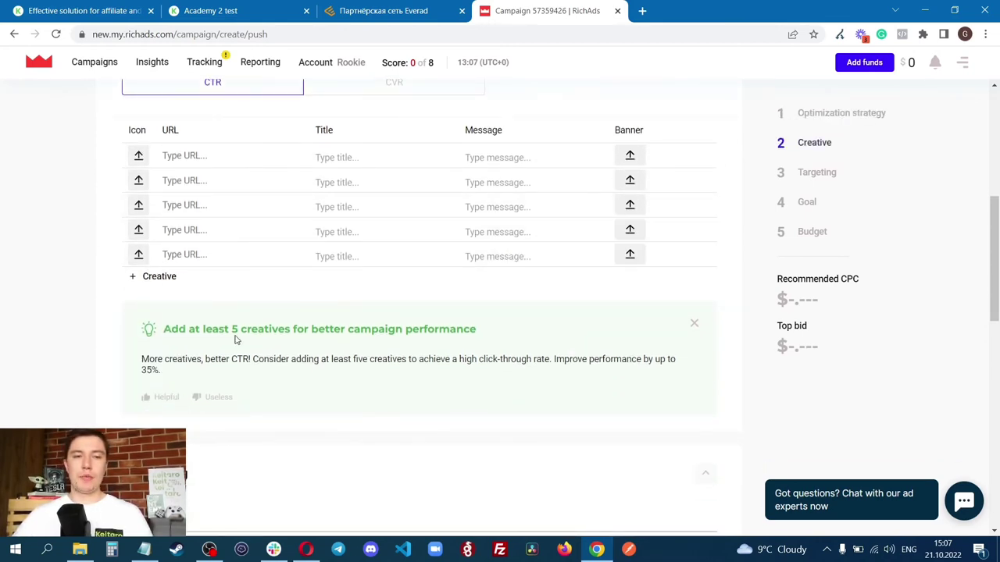
pyautogui.scroll(-3, 453, 332)
pyautogui.scroll(-2, 258, 258)
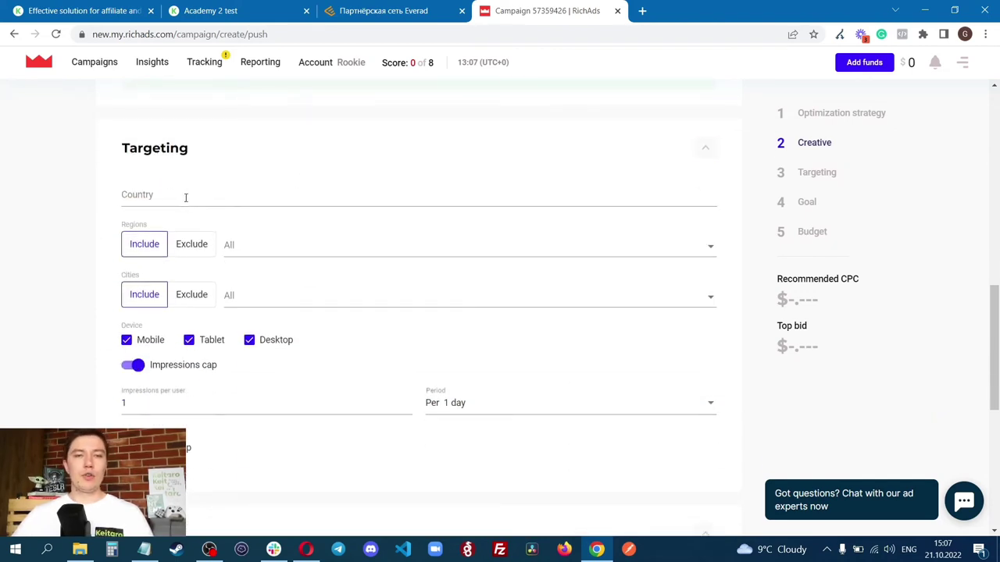
pyautogui.click(225, 199)
pyautogui.scroll(-10, 265, 321)
pyautogui.scroll(-20, 296, 307)
pyautogui.scroll(-20, 273, 306)
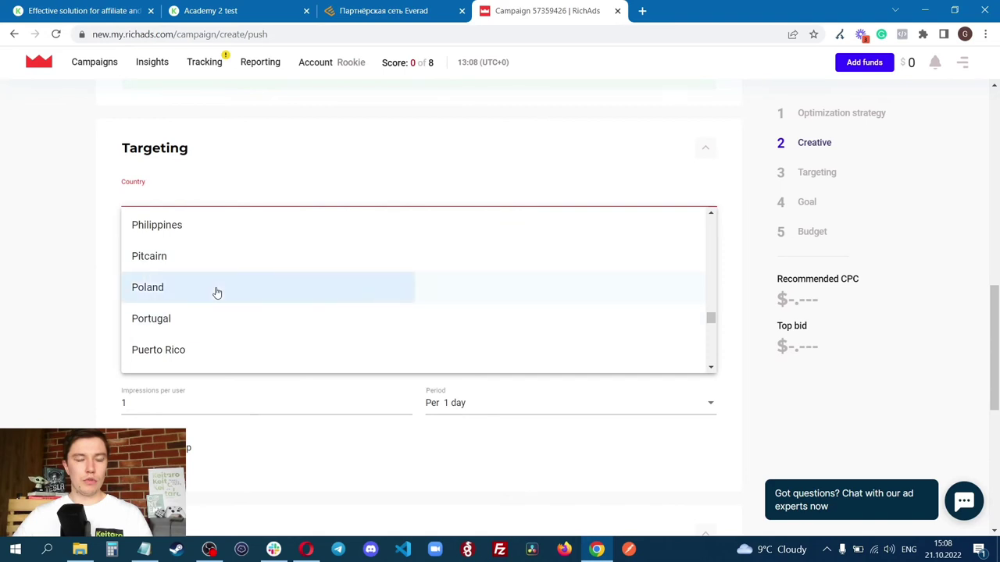
pyautogui.click(217, 289)
# Exclude the Lesser Poland region and the city Adamow [Świętokrzyskie] from the campaign's targeting
pyautogui.click(313, 247)
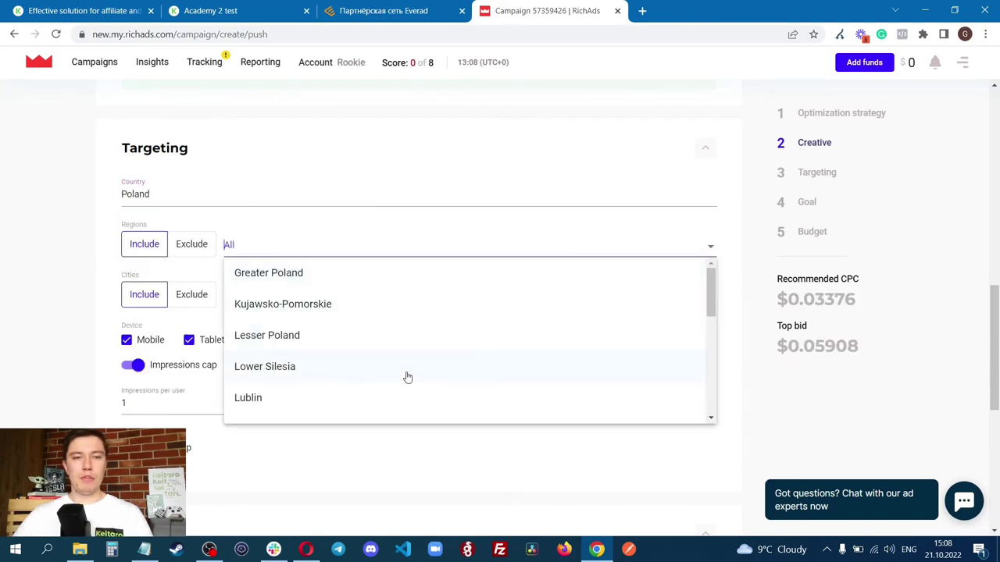
pyautogui.click(195, 249)
pyautogui.click(341, 245)
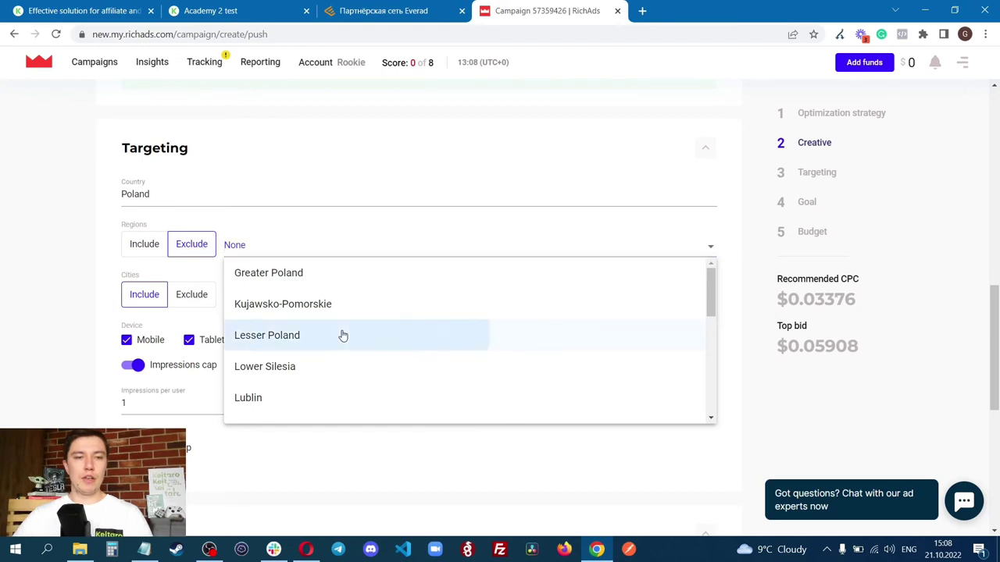
pyautogui.click(342, 335)
pyautogui.click(105, 292)
pyautogui.click(196, 303)
pyautogui.click(299, 300)
pyautogui.click(344, 429)
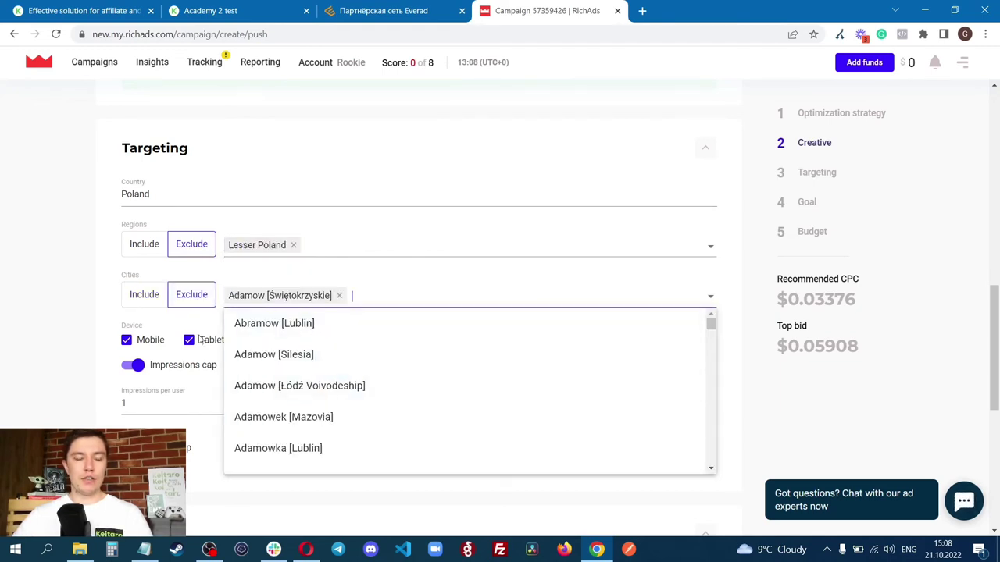
pyautogui.click(62, 287)
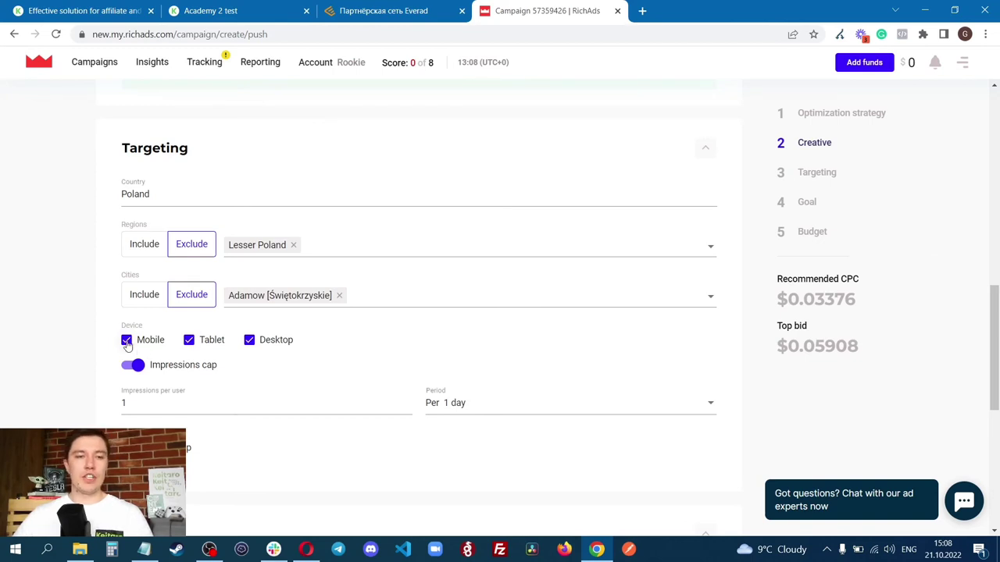
# Review the impressions cap's per-user limit and period options, and enable the clicks cap
pyautogui.scroll(-3, 232, 401)
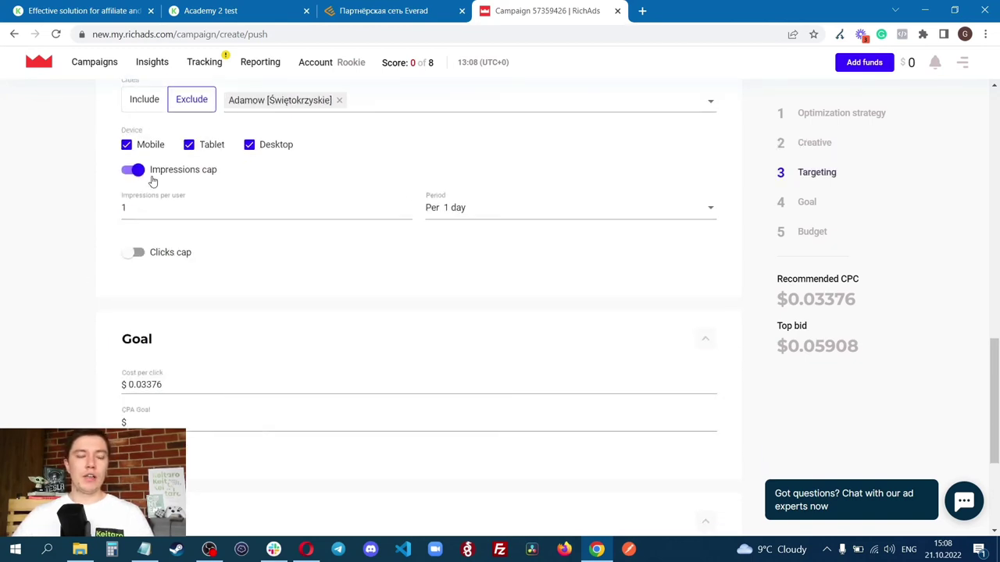
pyautogui.moveTo(150, 181); pyautogui.dragTo(218, 179)
pyautogui.click(232, 173)
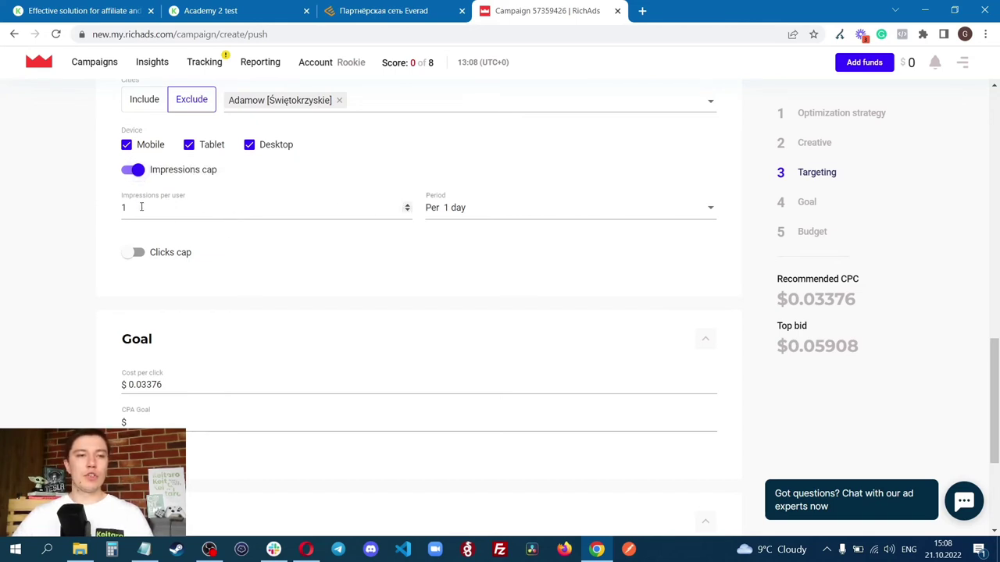
pyautogui.click(151, 205)
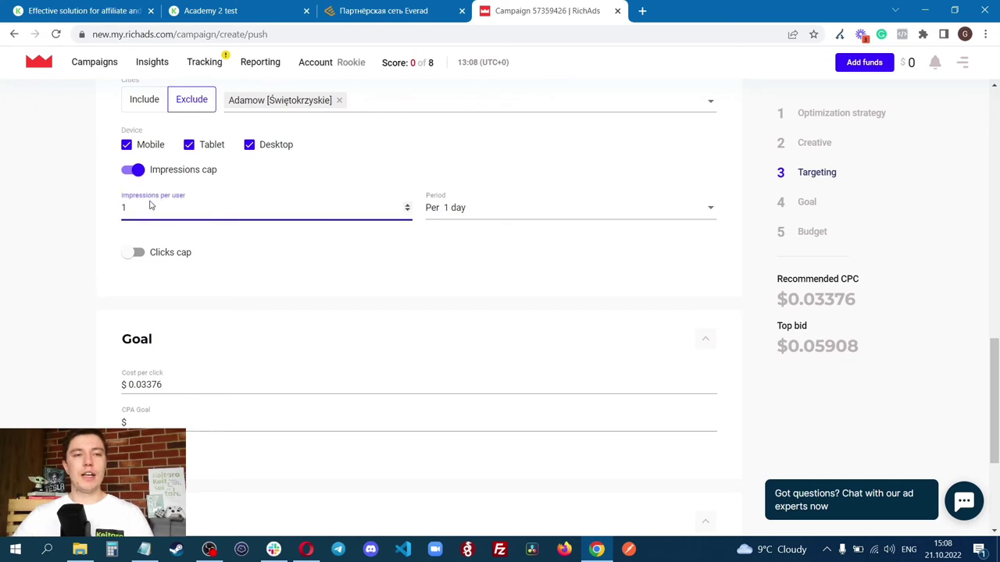
pyautogui.click(67, 201)
pyautogui.click(547, 213)
pyautogui.click(574, 218)
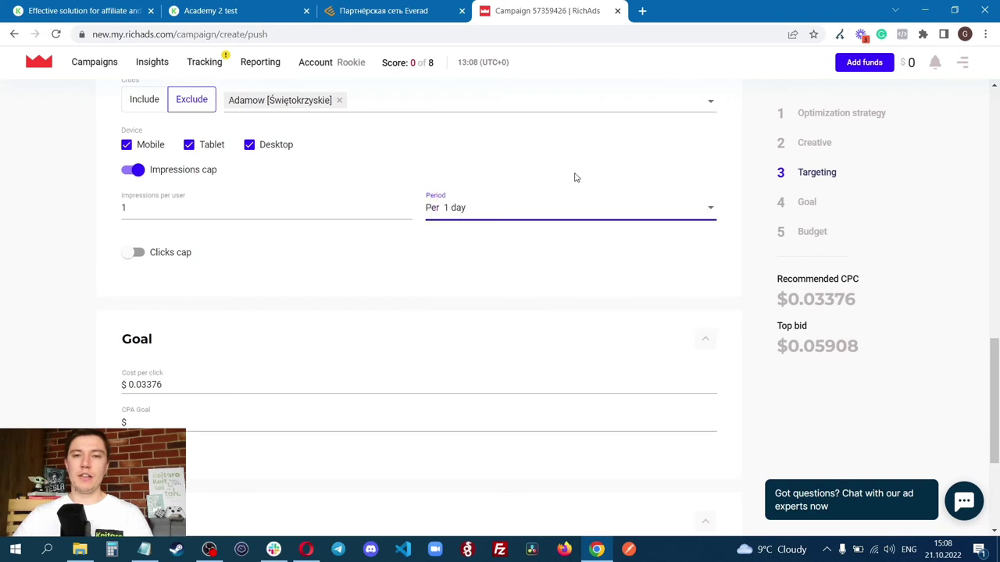
pyautogui.click(516, 215)
pyautogui.click(508, 167)
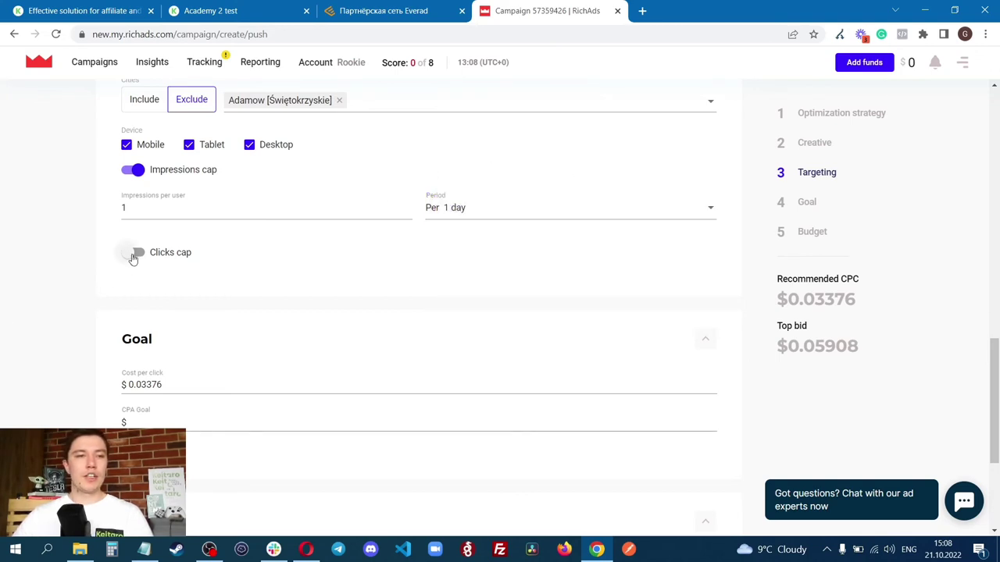
pyautogui.click(133, 257)
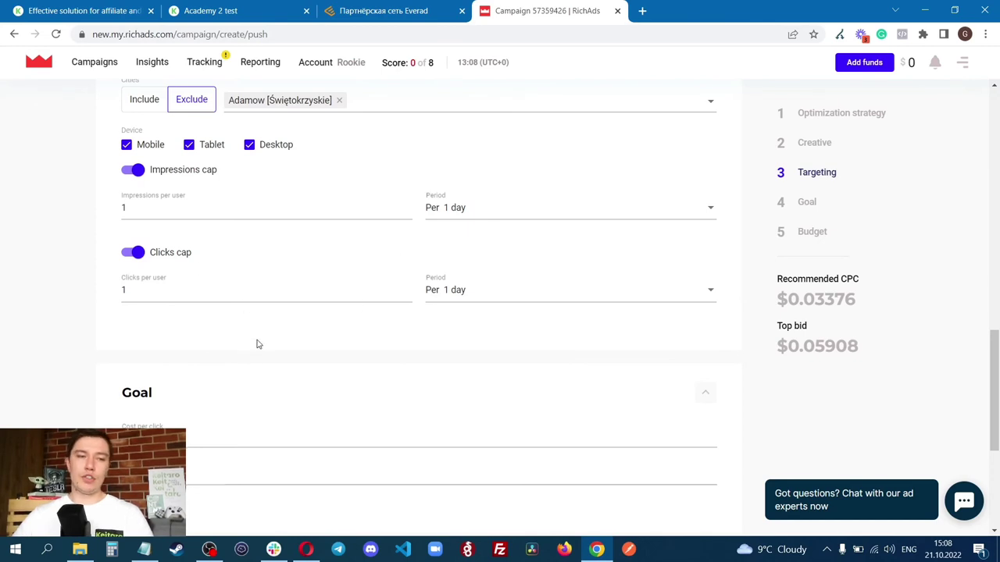
# Review the cost per click goal, and switch the budget period to Unlimited and back to Per day
pyautogui.scroll(-2, 257, 359)
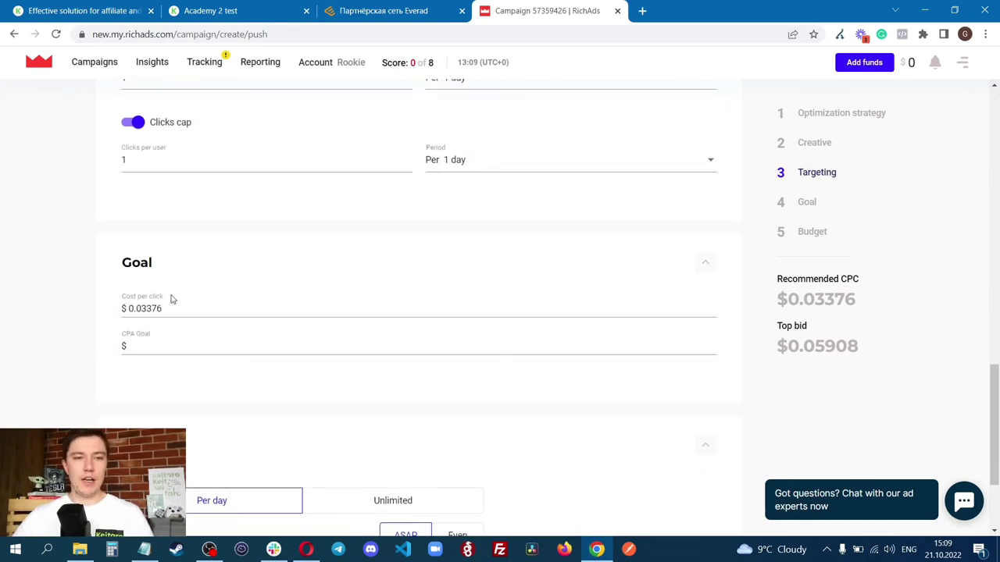
pyautogui.click(164, 308)
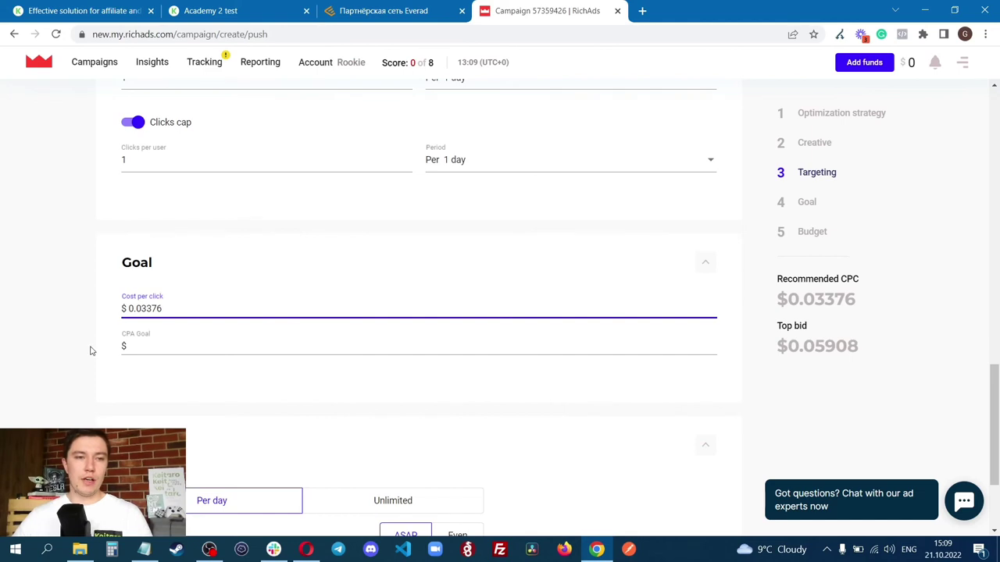
pyautogui.scroll(-2, 98, 351)
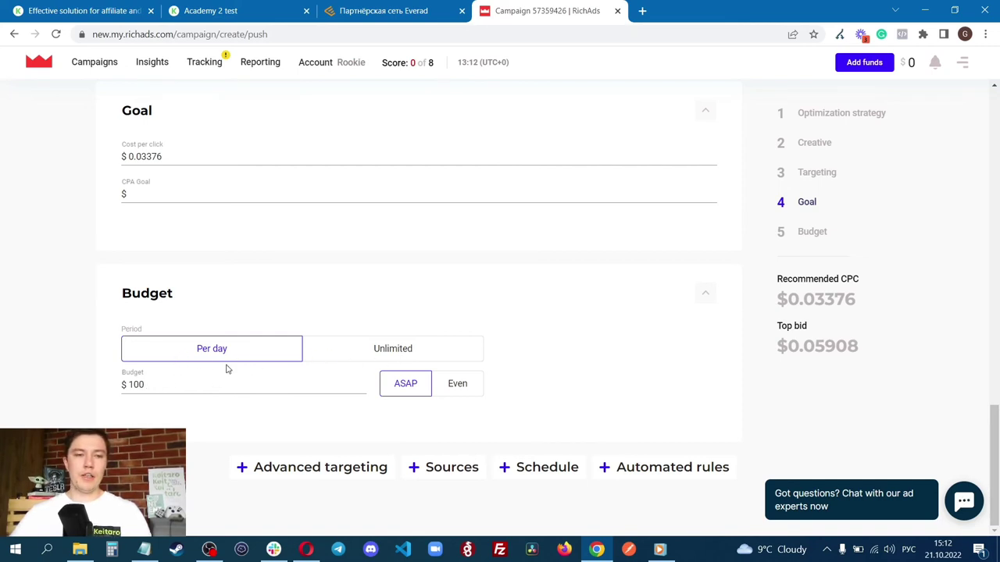
pyautogui.click(404, 358)
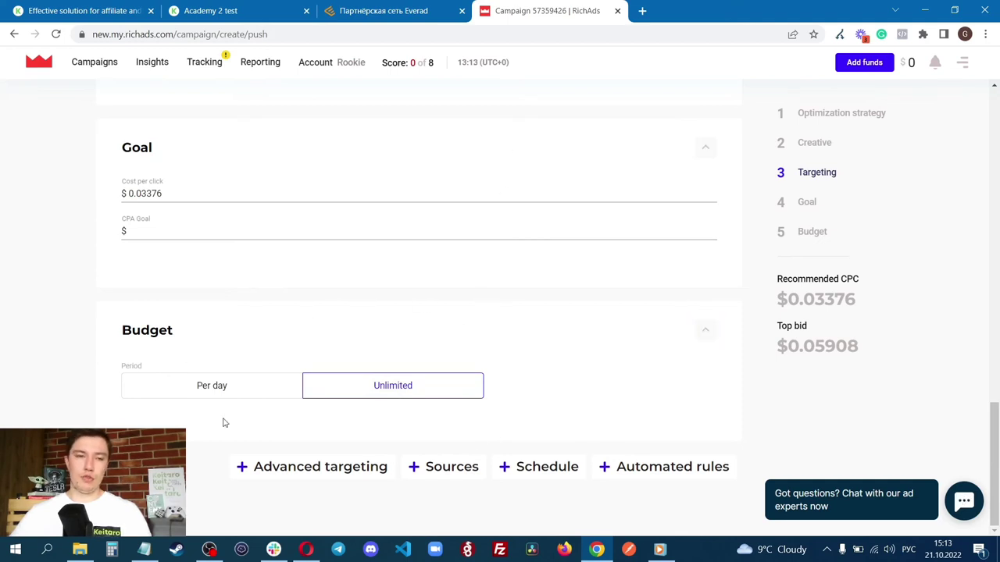
pyautogui.click(228, 394)
pyautogui.scroll(-1, 327, 396)
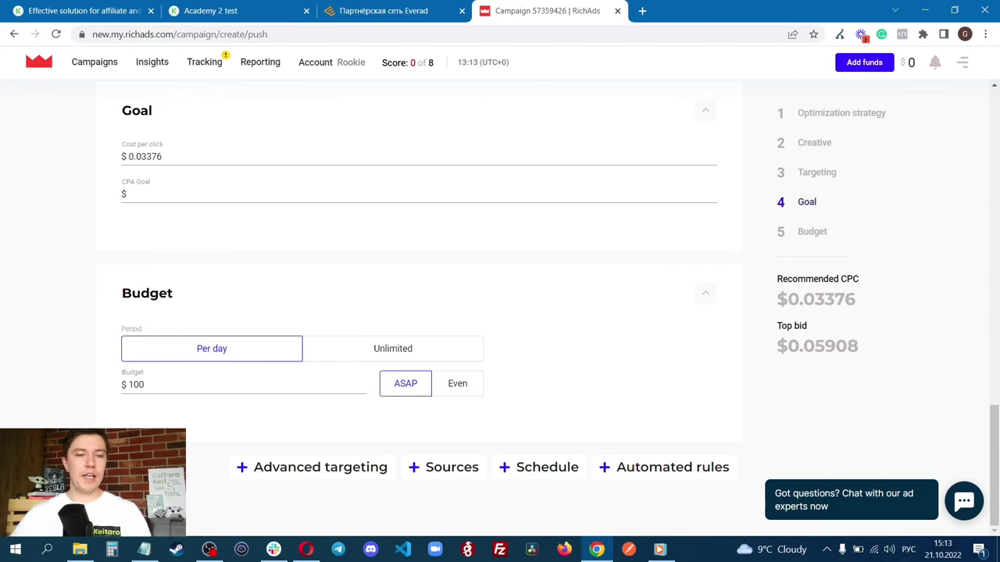
# Discard the unsaved Test Keitaro campaign and return to the RichAds campaign list
pyautogui.scroll(15, 435, 221)
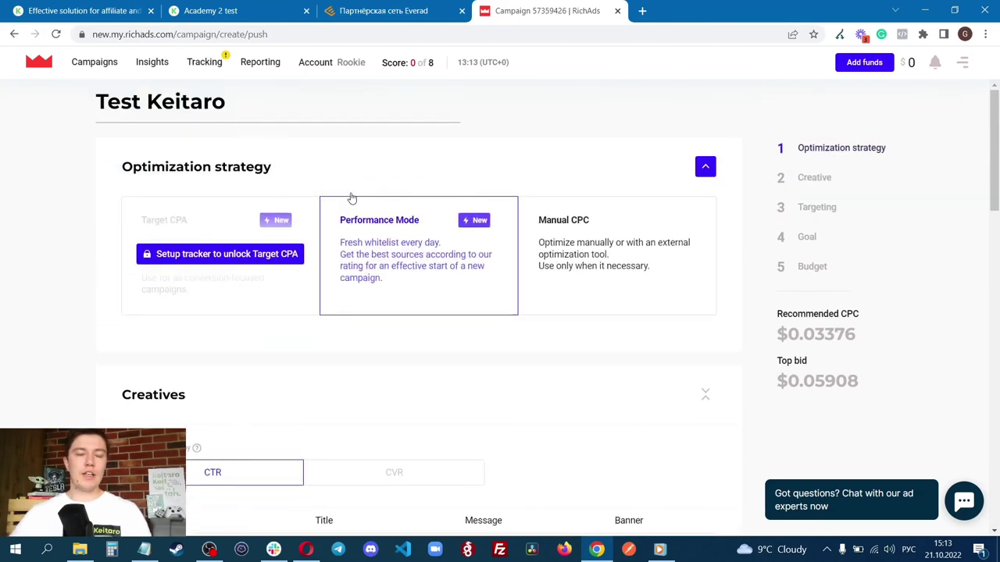
pyautogui.click(94, 62)
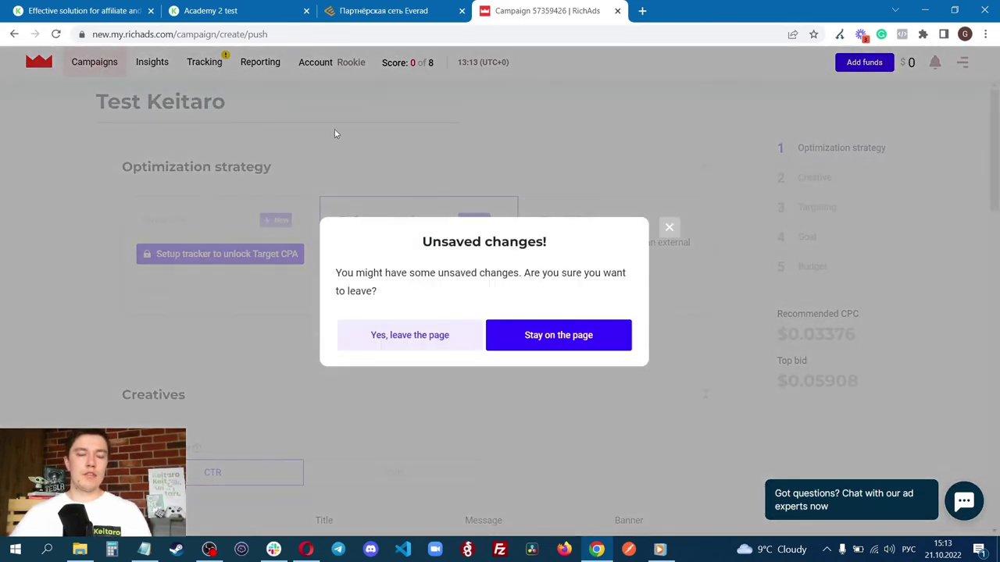
pyautogui.click(453, 343)
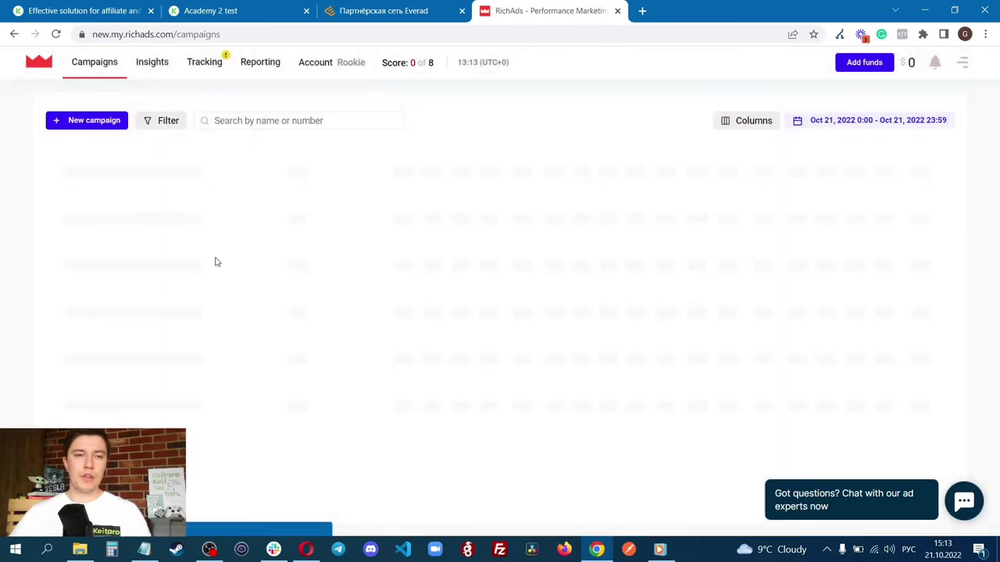